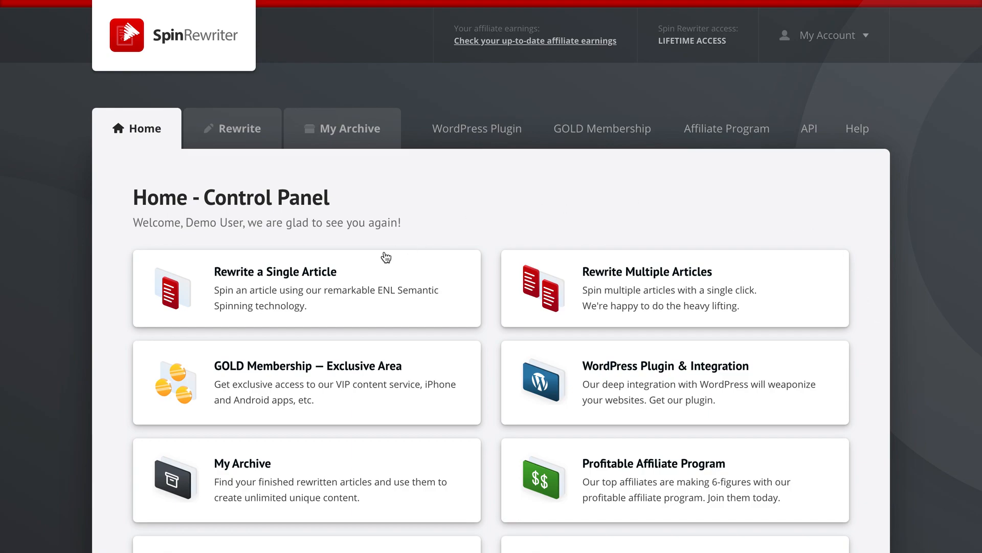
Start a single-article rewrite and paste the "Porsche or Ferrari?" article as its source text
click(309, 271)
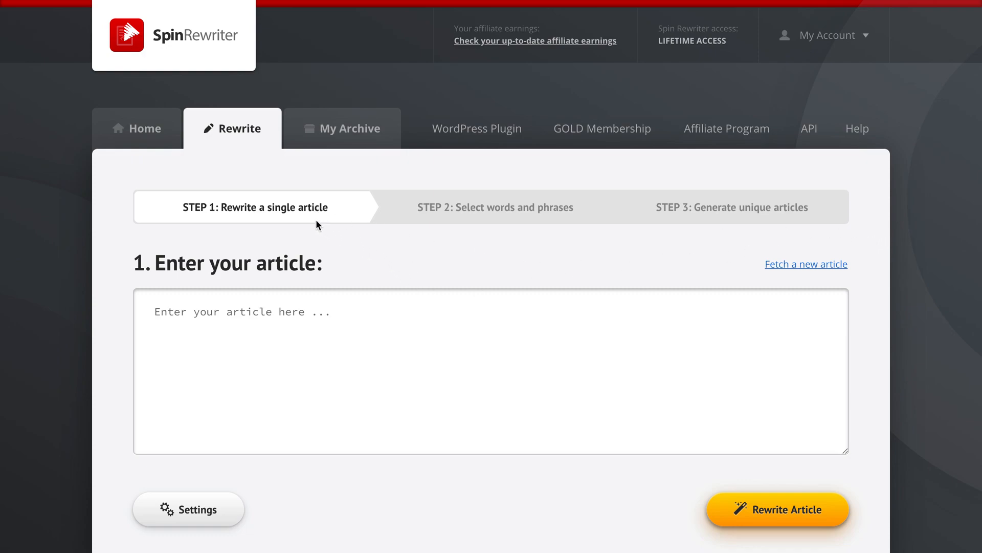
scroll(872, 299, down, 1)
scroll(873, 300, down, 1)
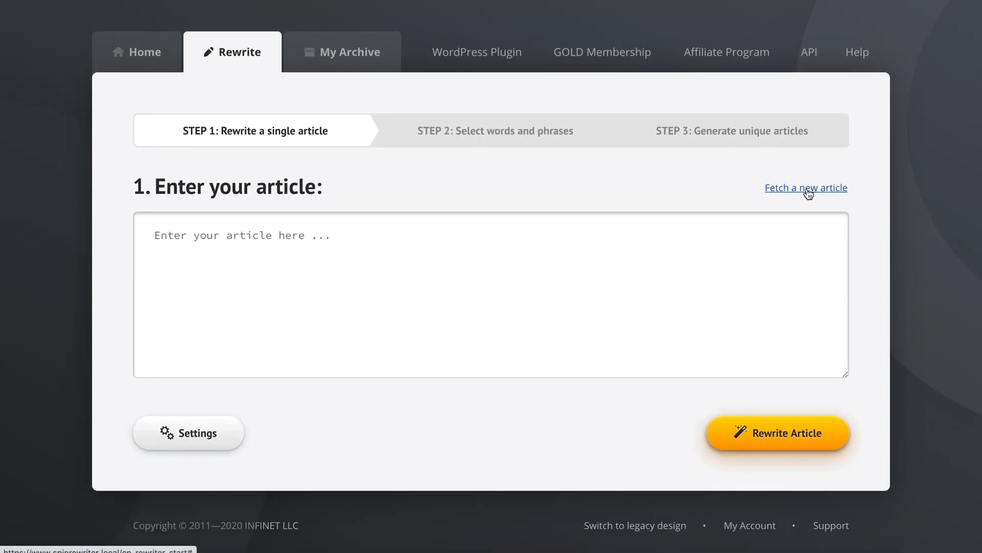
click(354, 246)
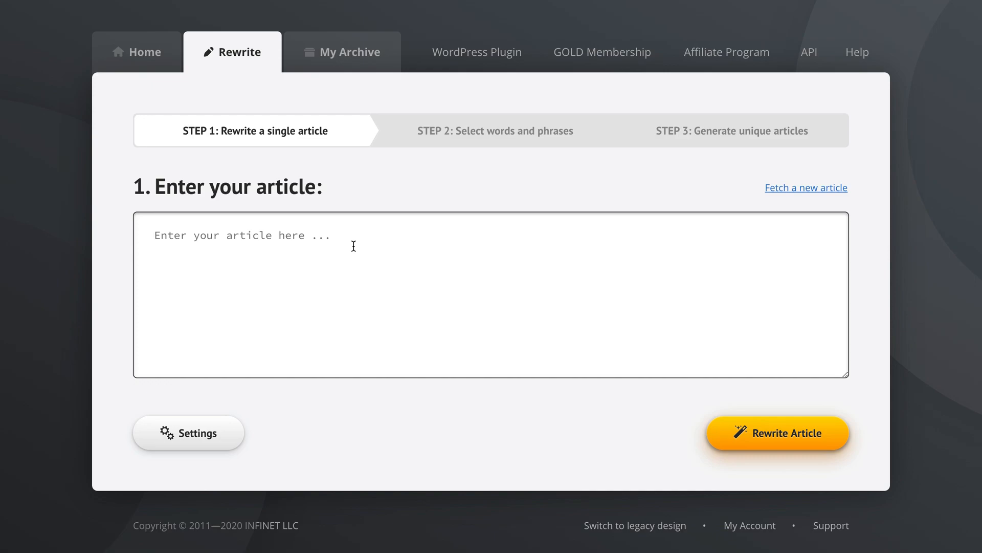
key(ctrl+v)
scroll(409, 280, up, 10)
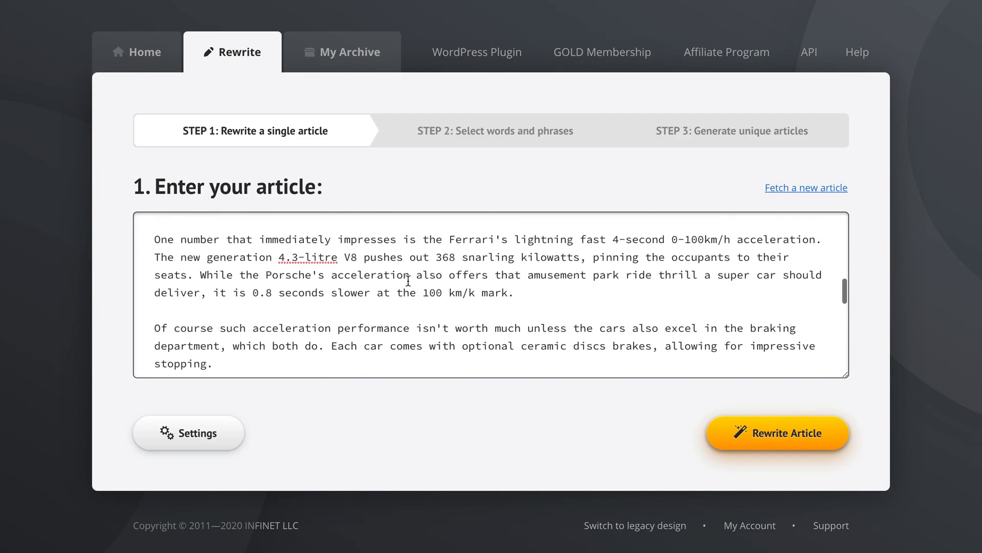
scroll(409, 281, up, 3)
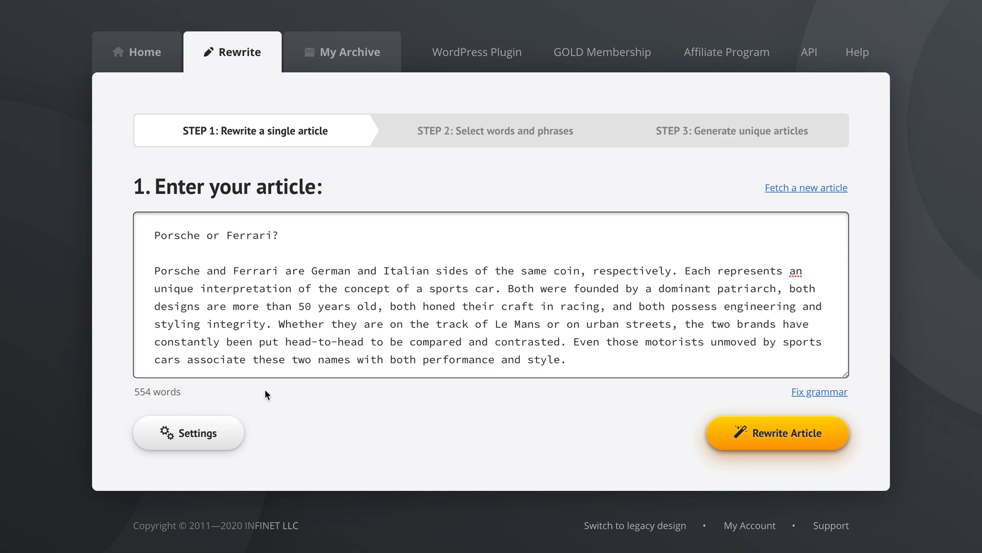
click(294, 394)
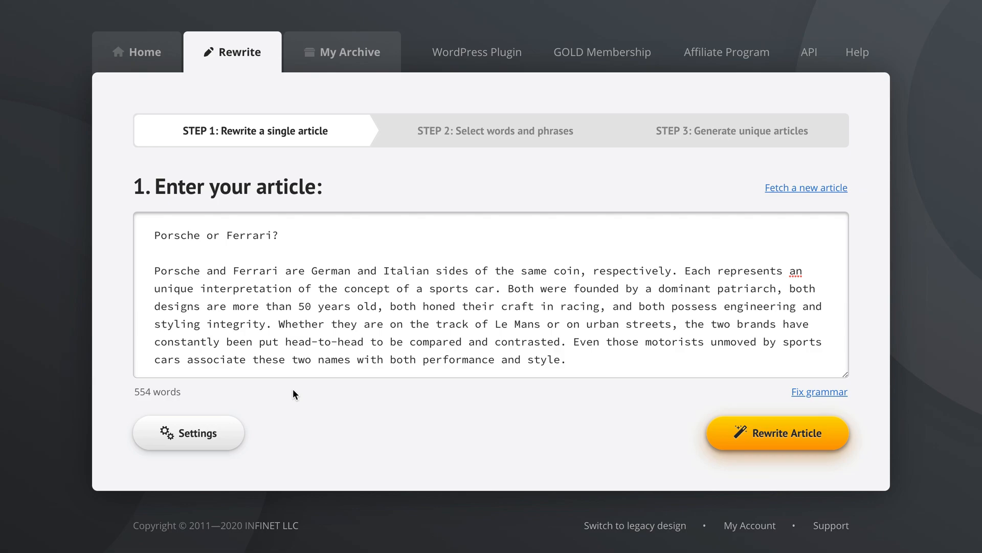
Look through the pasted article and submit it for rewriting
scroll(442, 306, down, 8)
scroll(443, 305, down, 8)
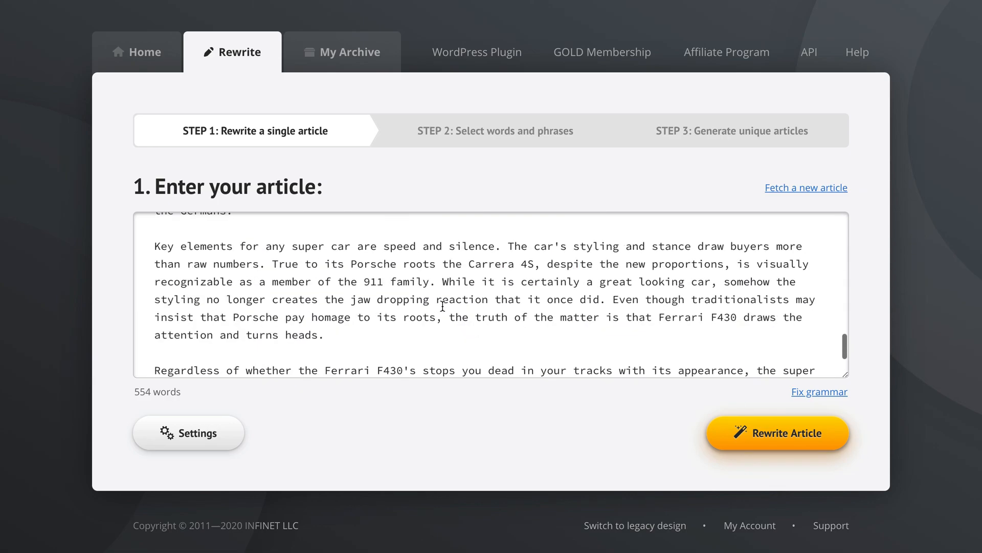
scroll(513, 309, up, 20)
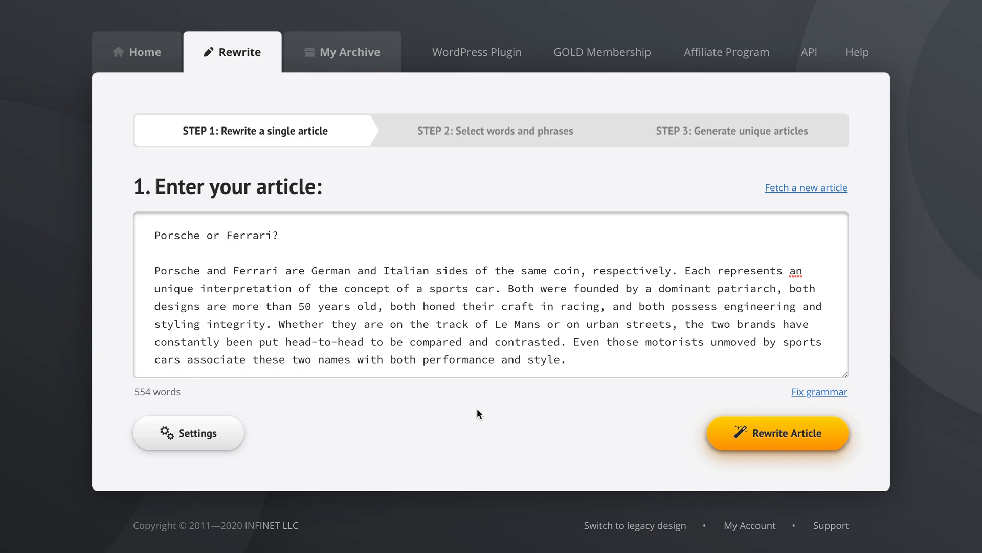
click(780, 437)
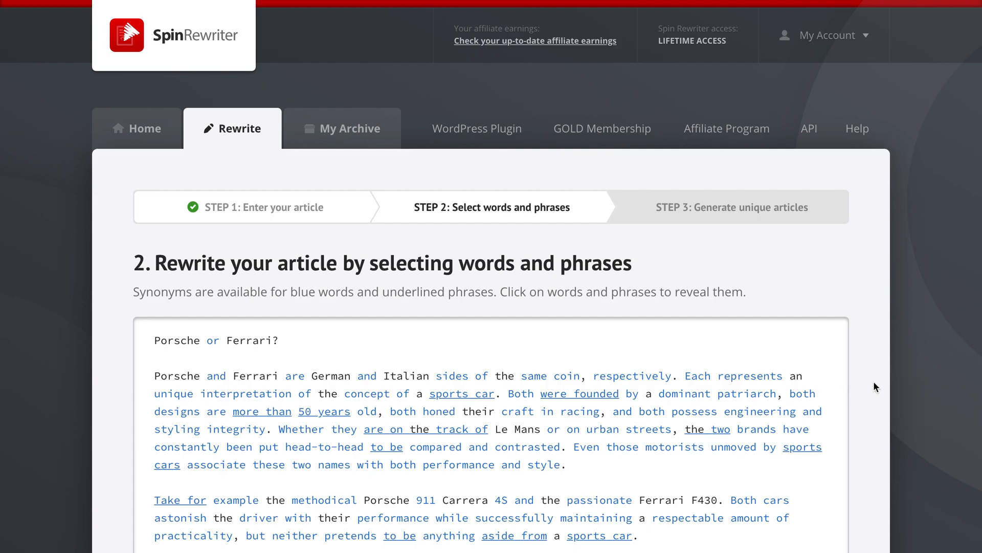
scroll(874, 381, down, 3)
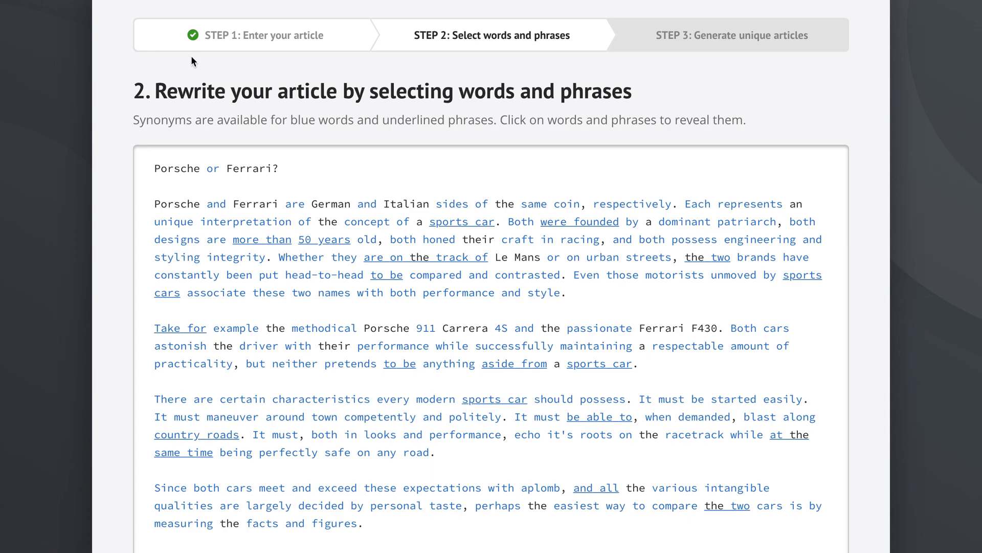
click(248, 39)
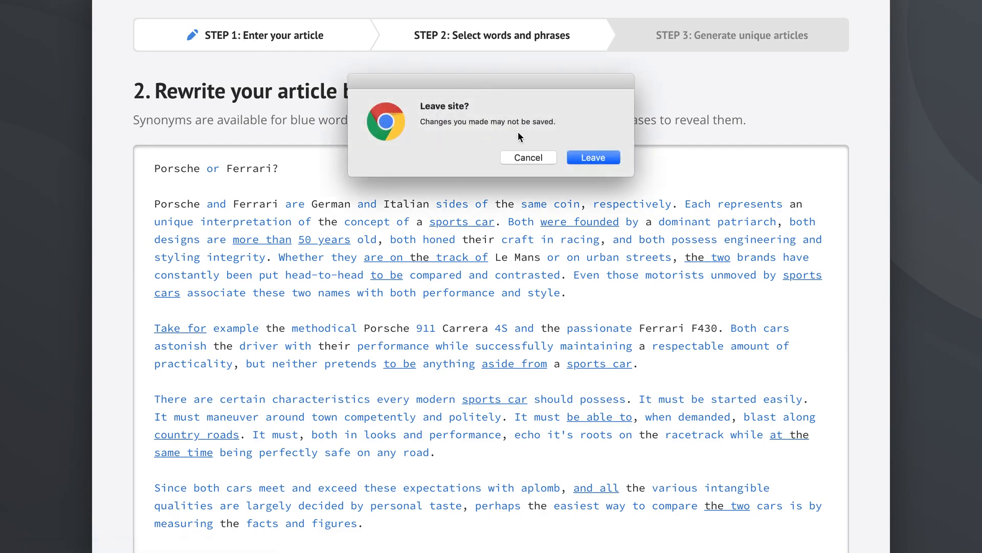
click(523, 155)
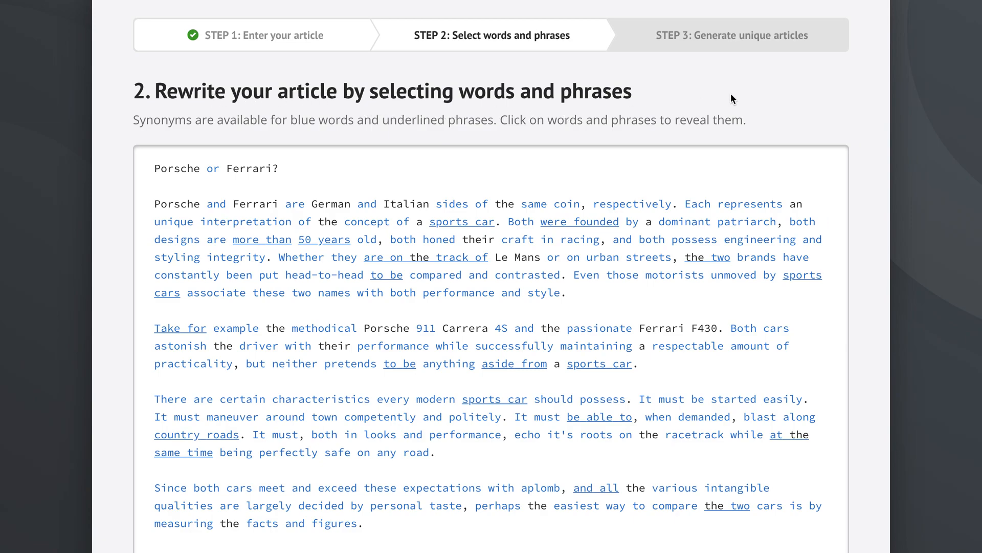
Add "modern-day" as a synonym for "modern" in the paragraph about what every sports car should possess
scroll(866, 169, down, 2)
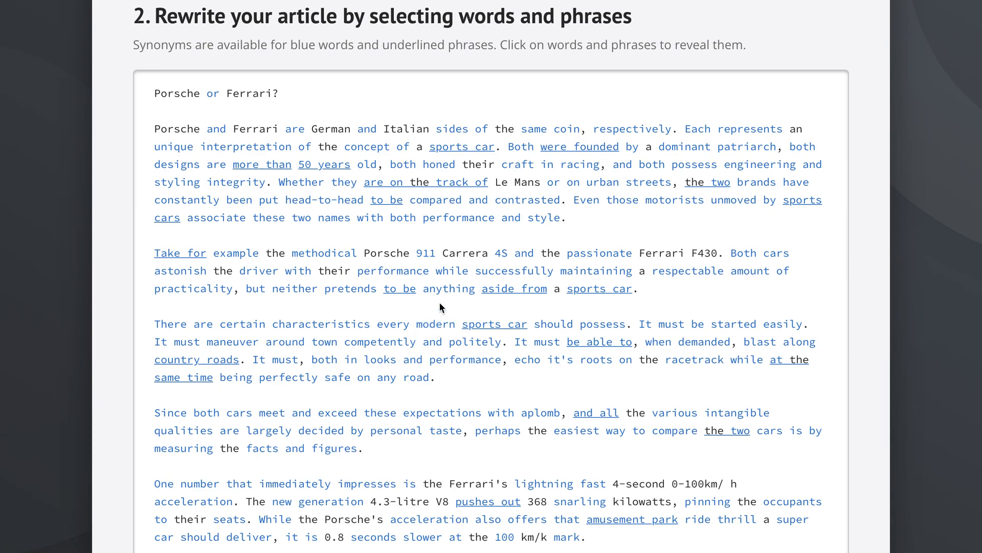
click(437, 328)
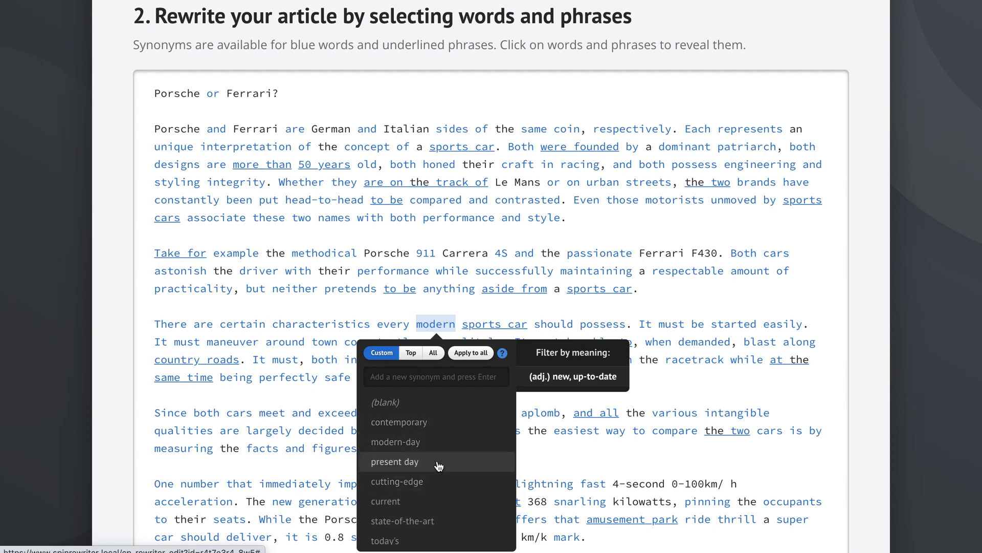
click(412, 447)
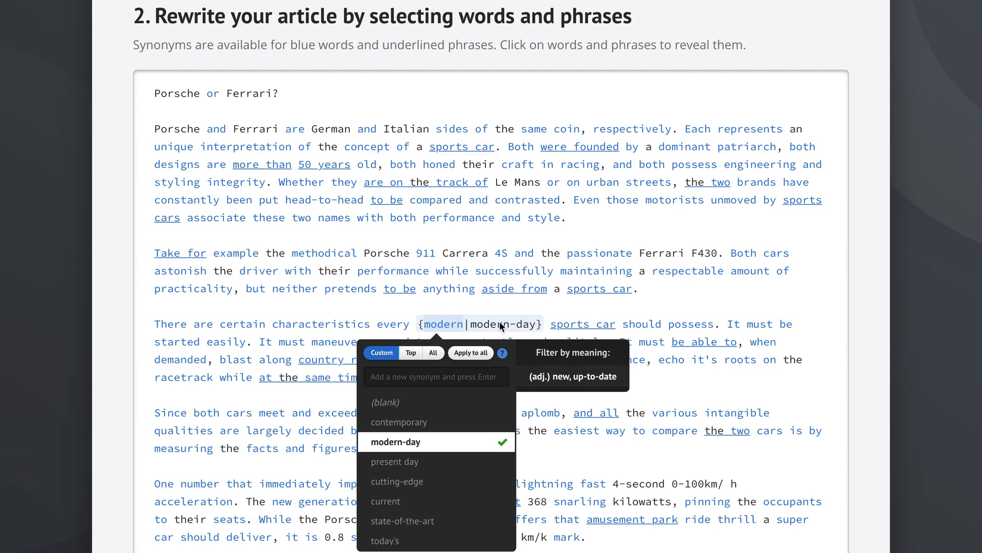
Try the top synonyms and then all suggested synonyms for "modern"
click(411, 356)
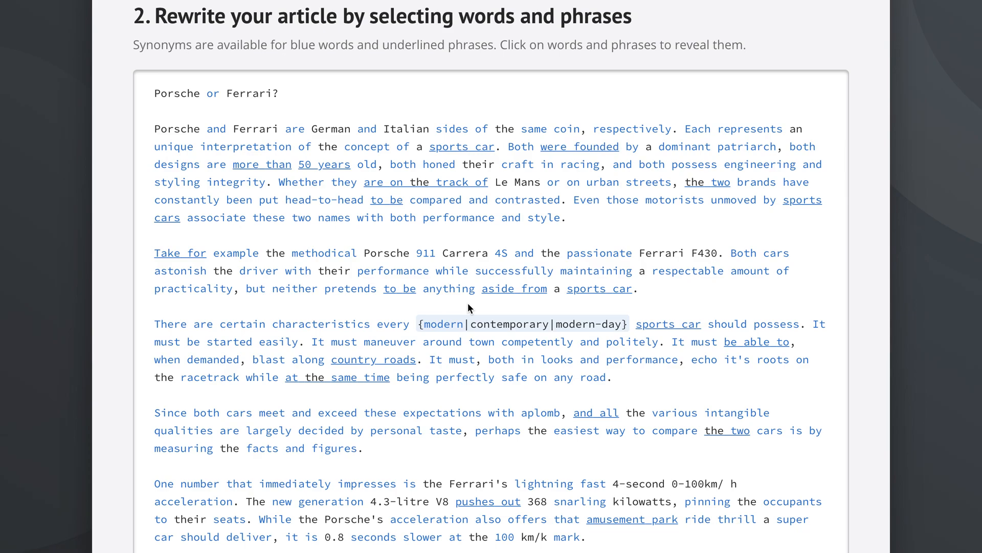
click(439, 325)
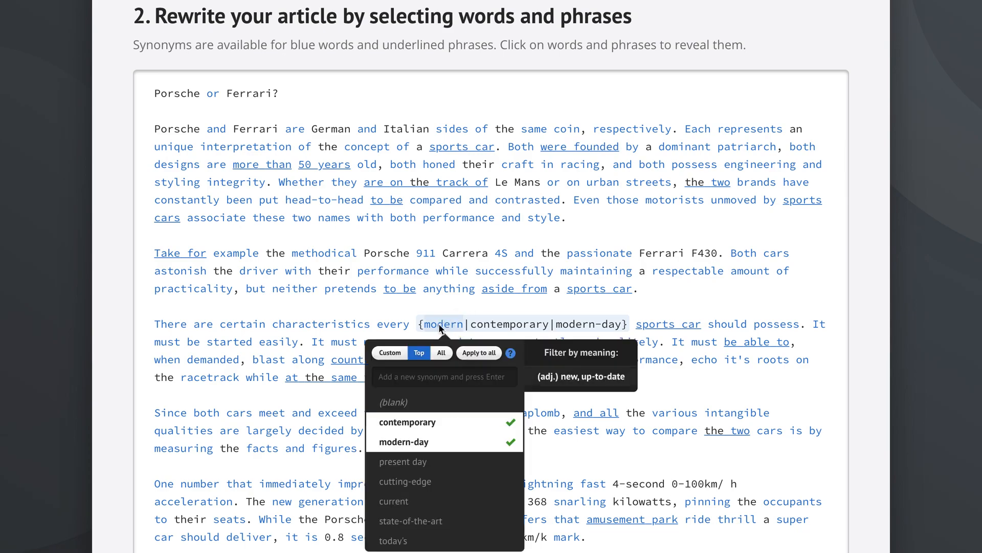
click(441, 353)
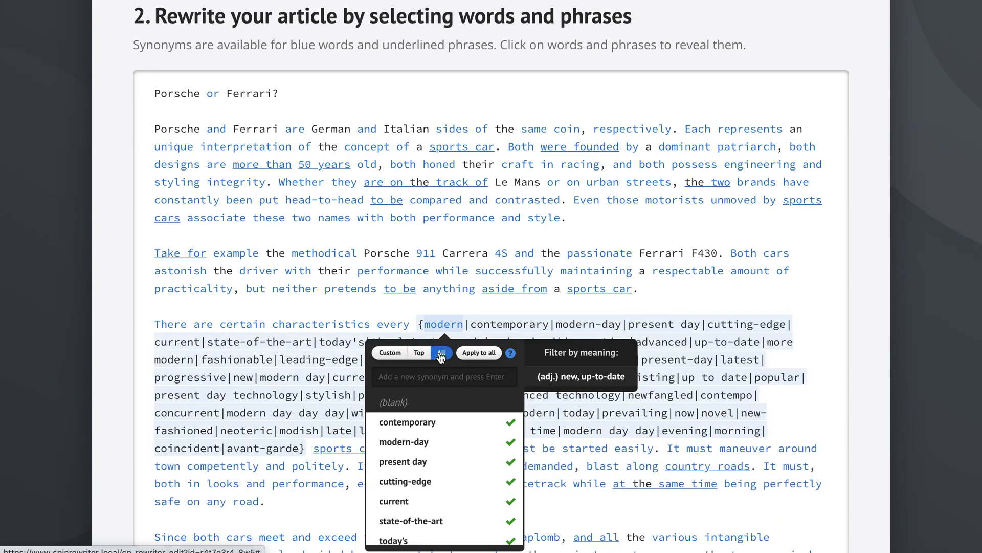
click(278, 307)
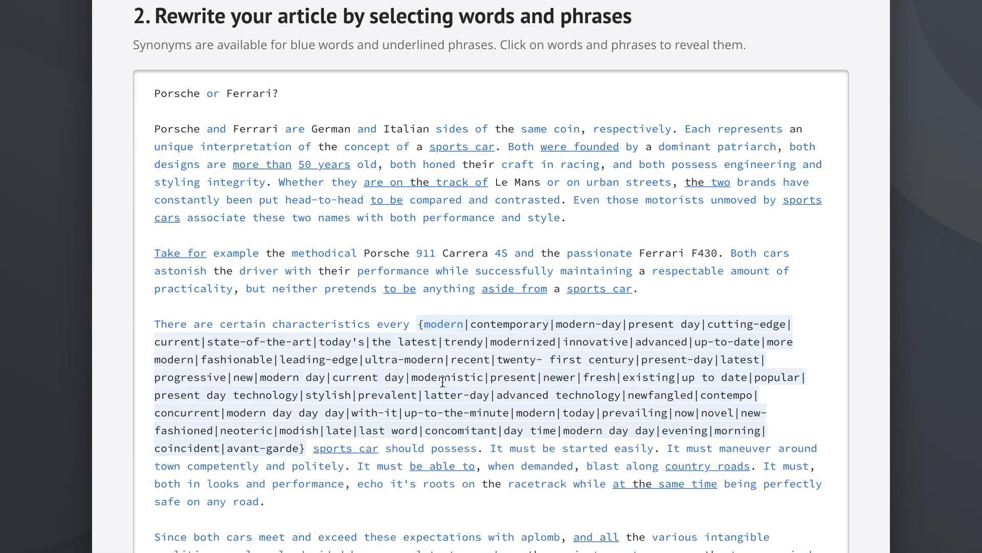
Switch "modern" back to its top synonyms and remove "contemporary" from them
click(443, 327)
click(422, 356)
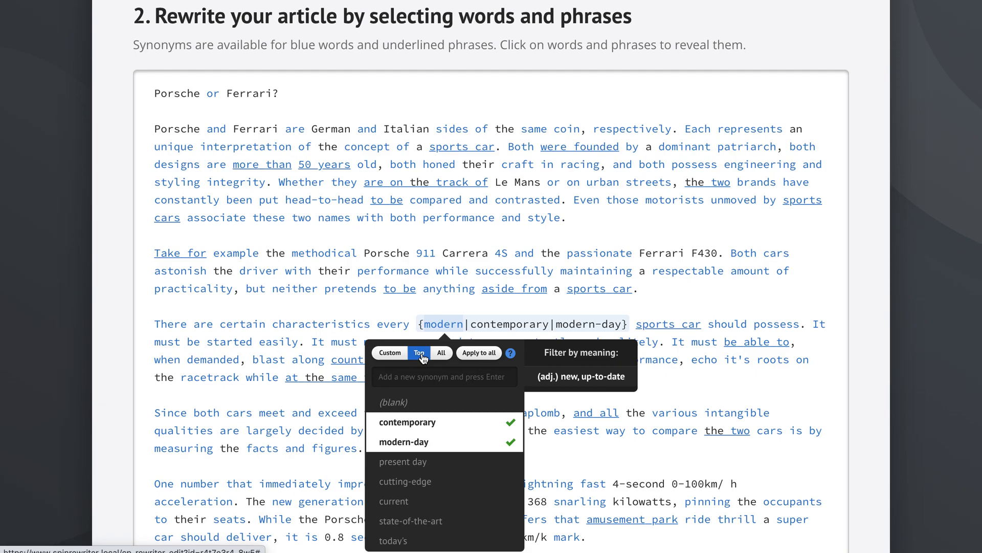
click(415, 429)
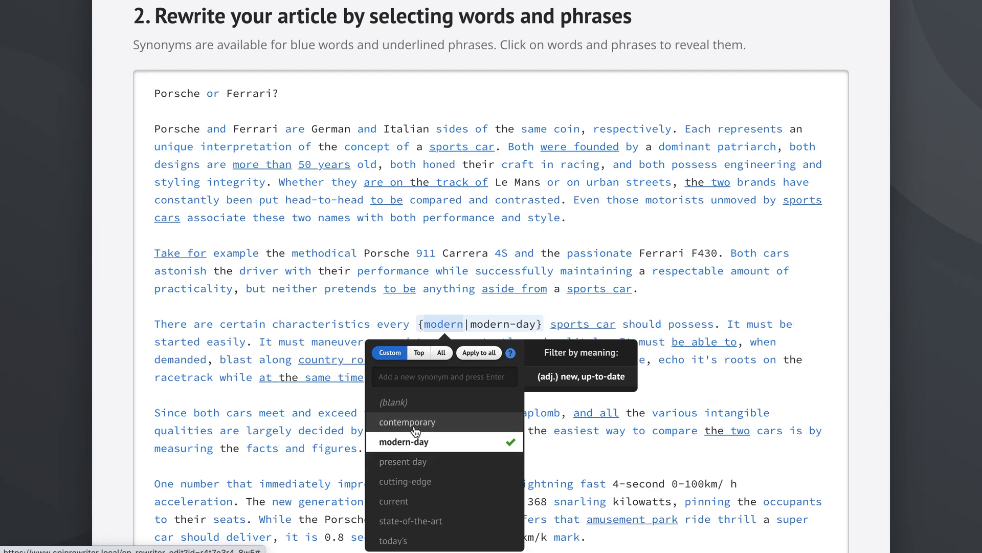
Try "cutting-edge" as an additional synonym for "modern" and remove it again
click(426, 481)
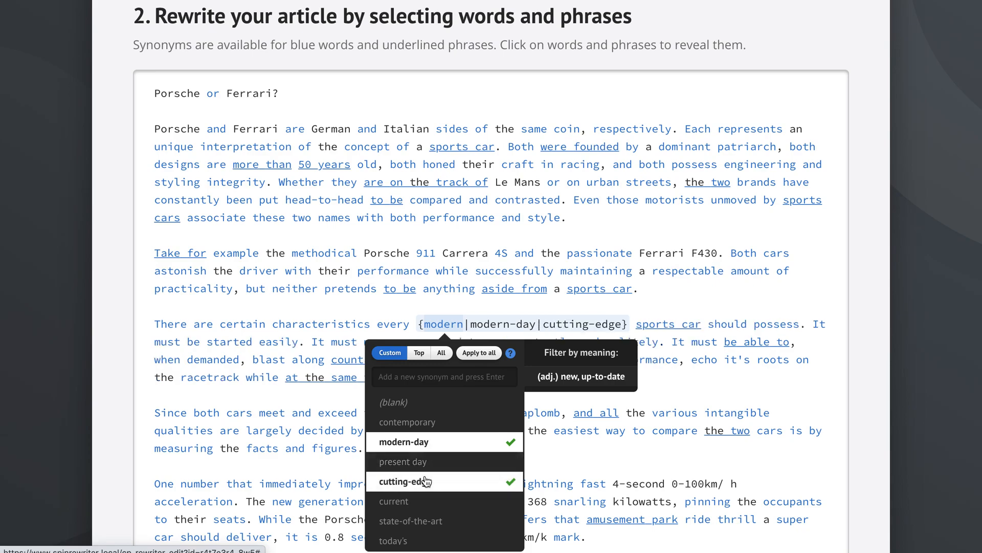
click(426, 481)
click(427, 481)
click(426, 481)
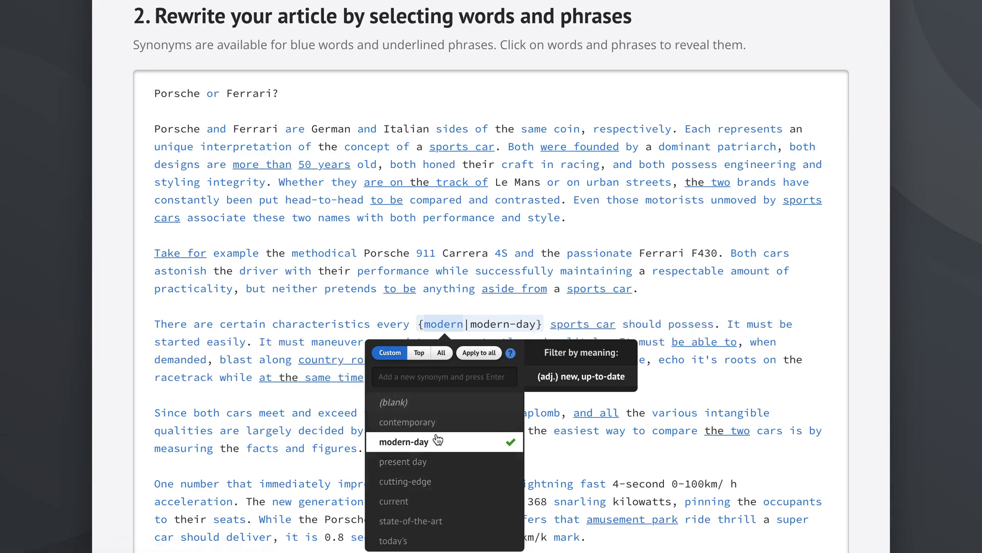
click(448, 482)
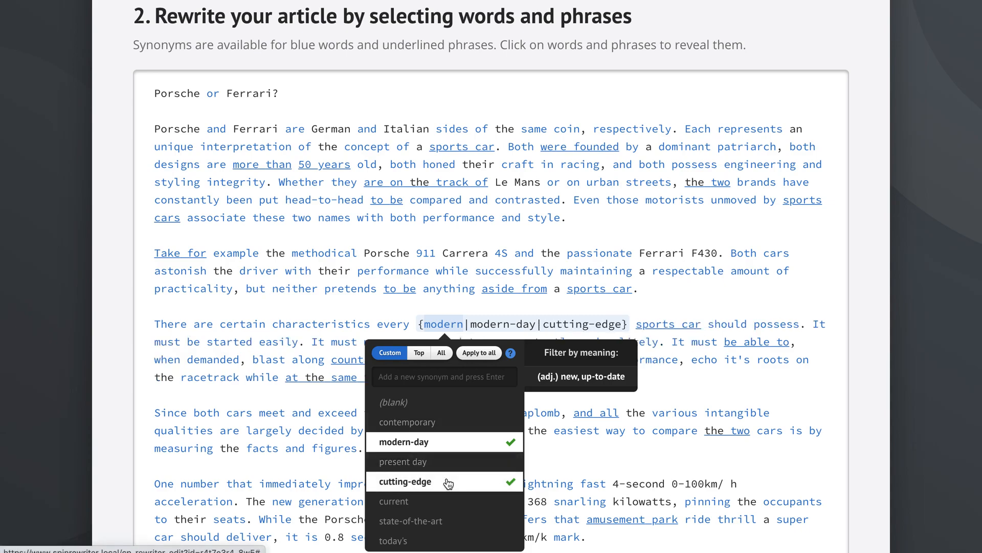
click(448, 482)
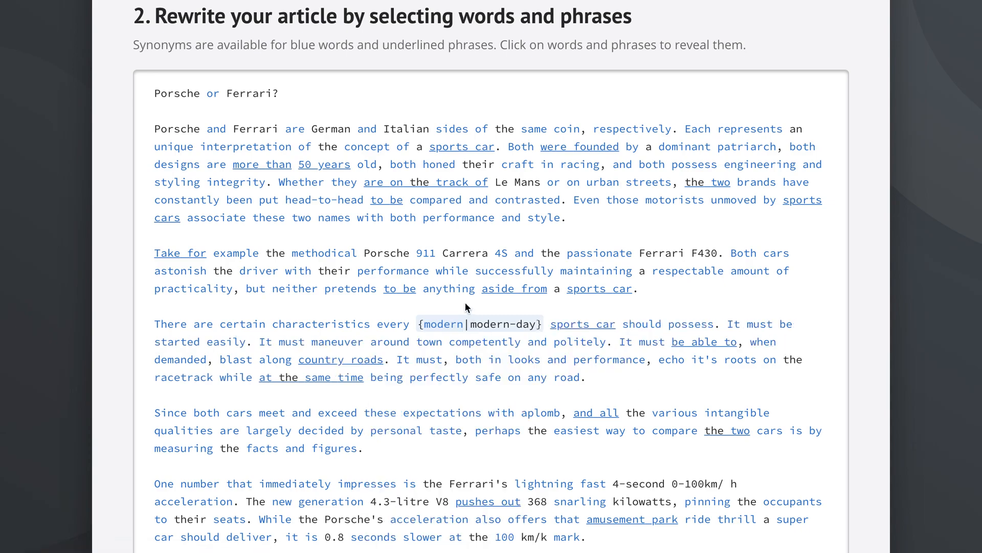
click(715, 272)
Add "Irrespective of" as a synonym for the phrase "Regardless of" in the article's last paragraph
scroll(715, 274, down, 3)
scroll(715, 272, down, 2)
scroll(715, 272, down, 5)
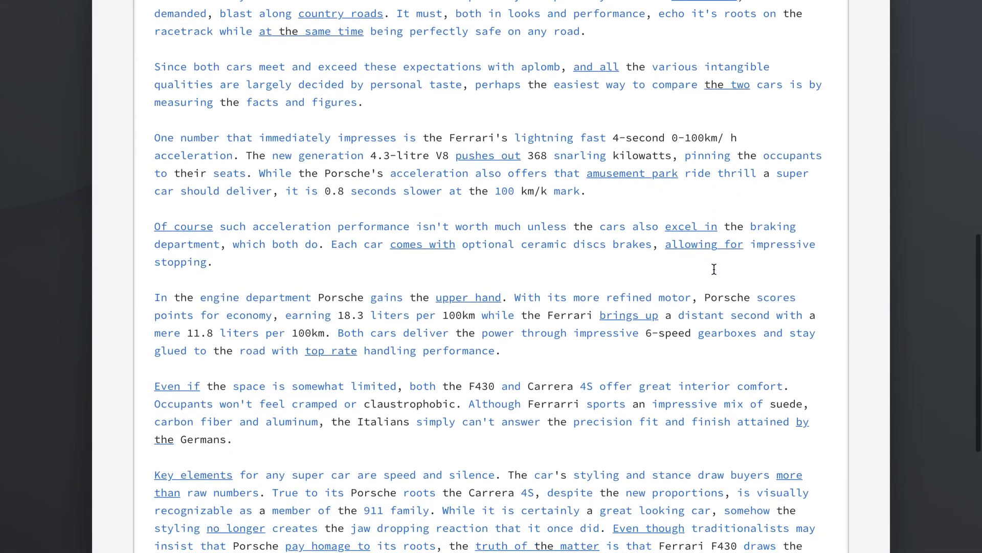
scroll(714, 270, down, 2)
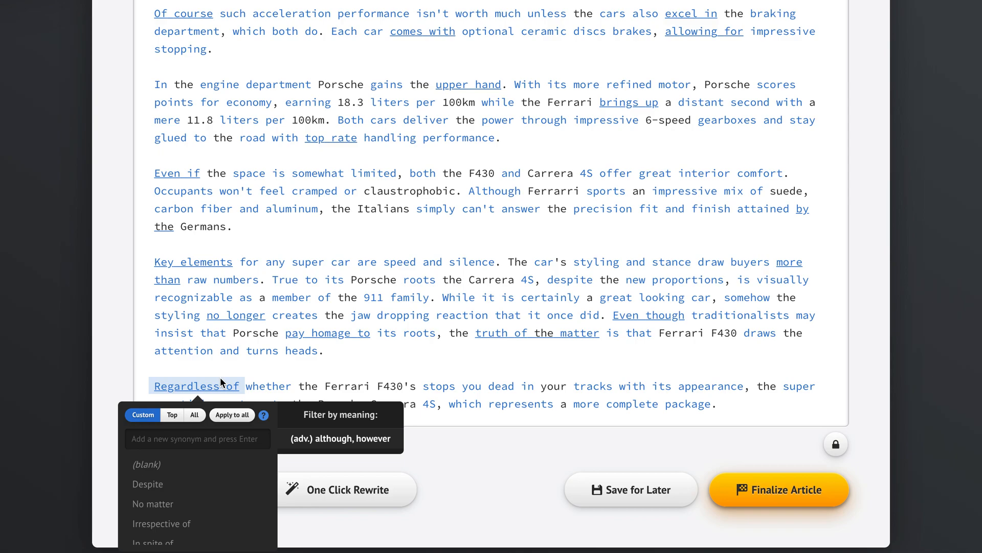
scroll(220, 378, down, 1)
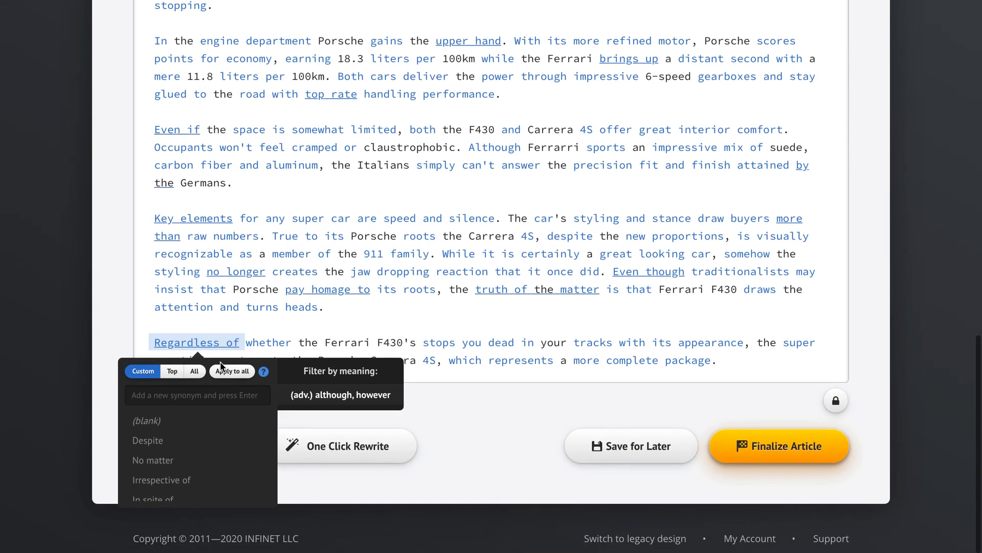
click(175, 482)
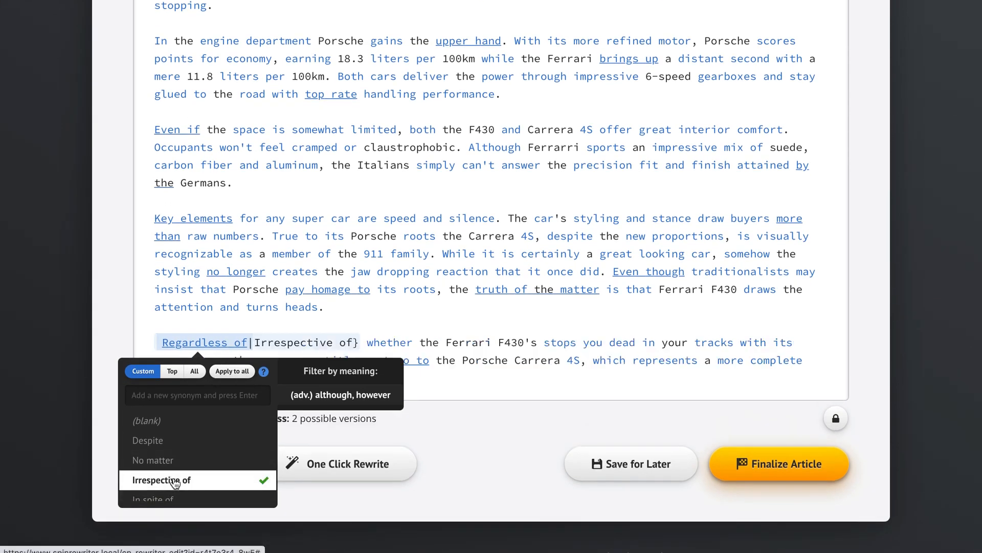
click(375, 308)
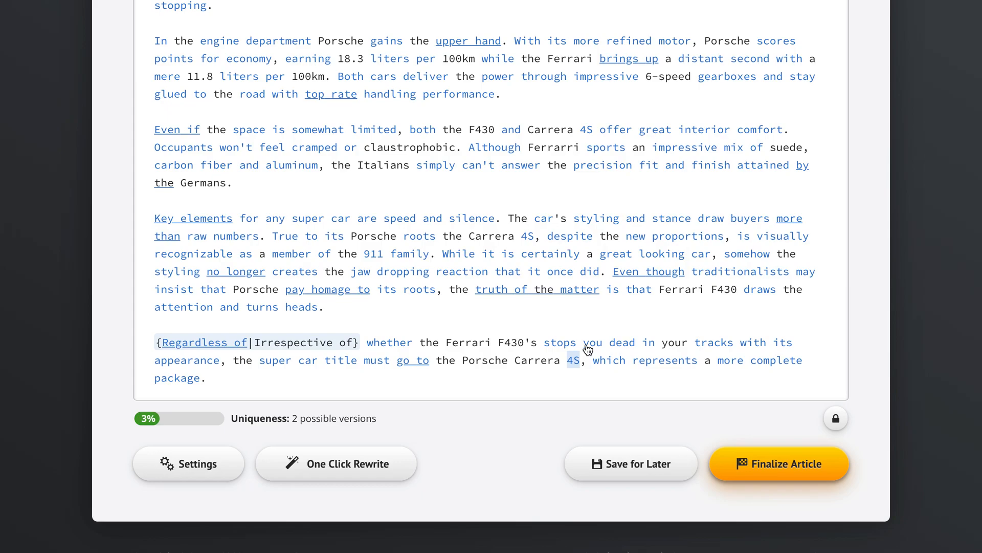
Add "specifically" as a synonym for "respectively" in the article's first paragraph
scroll(812, 207, up, 4)
scroll(813, 210, up, 8)
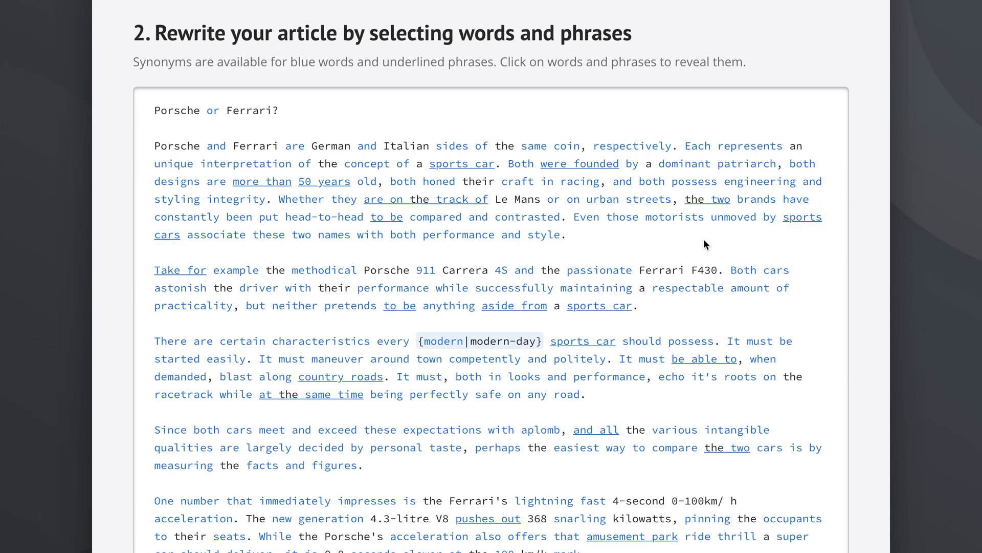
click(632, 149)
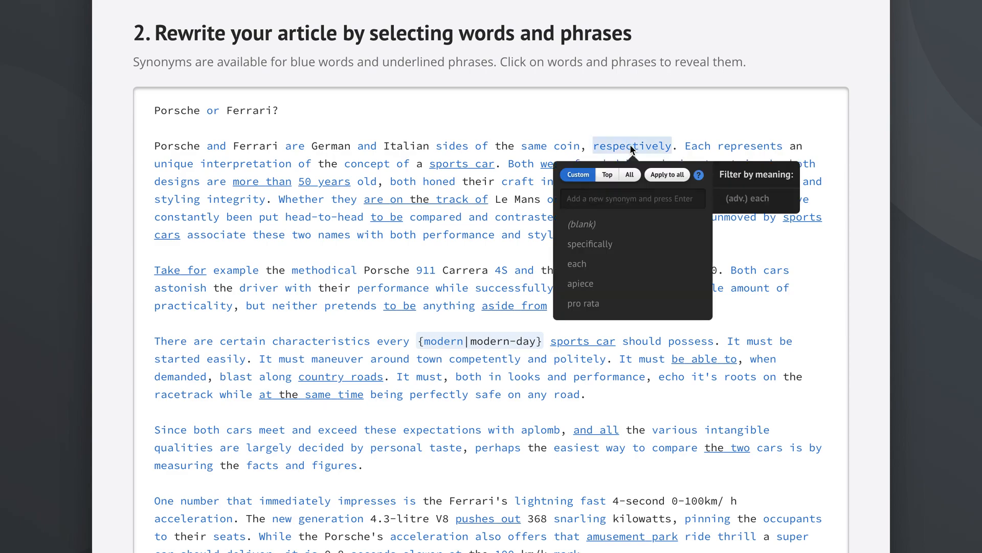
click(604, 245)
click(581, 120)
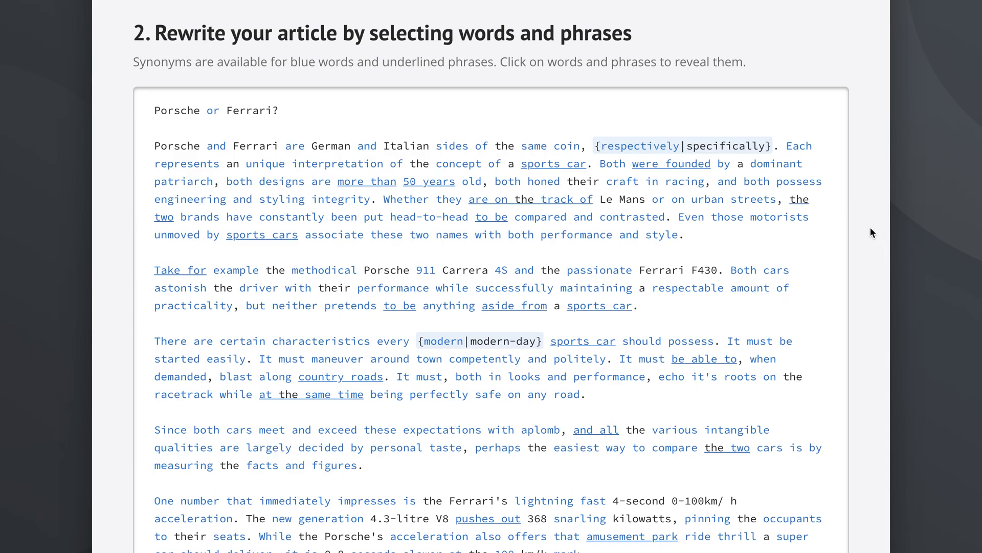
Check the uniqueness rating and the number of possible versions below the article
scroll(867, 228, down, 9)
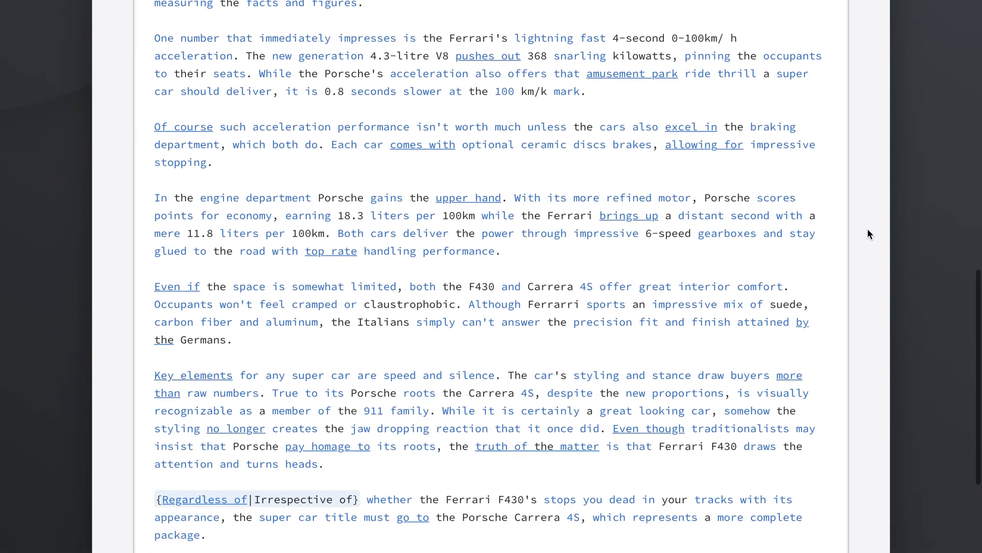
scroll(868, 234, down, 4)
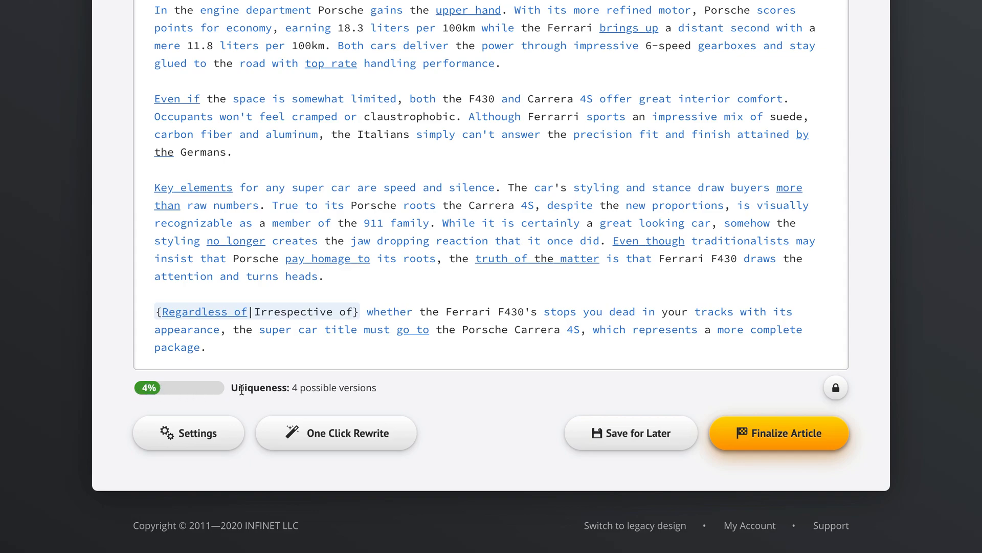
Review the readability and protected keyword settings, and apply One Click Rewrite to the whole article
click(189, 434)
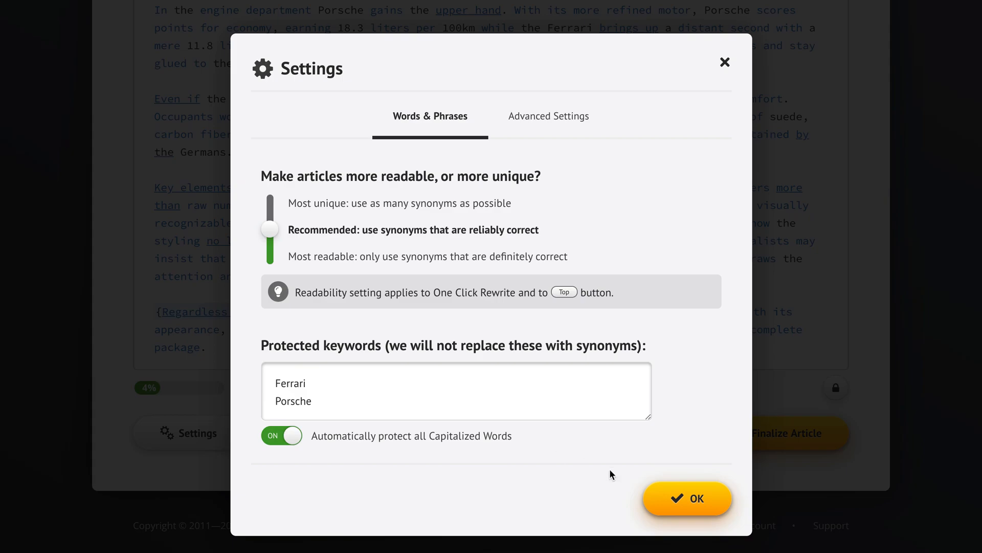
click(687, 501)
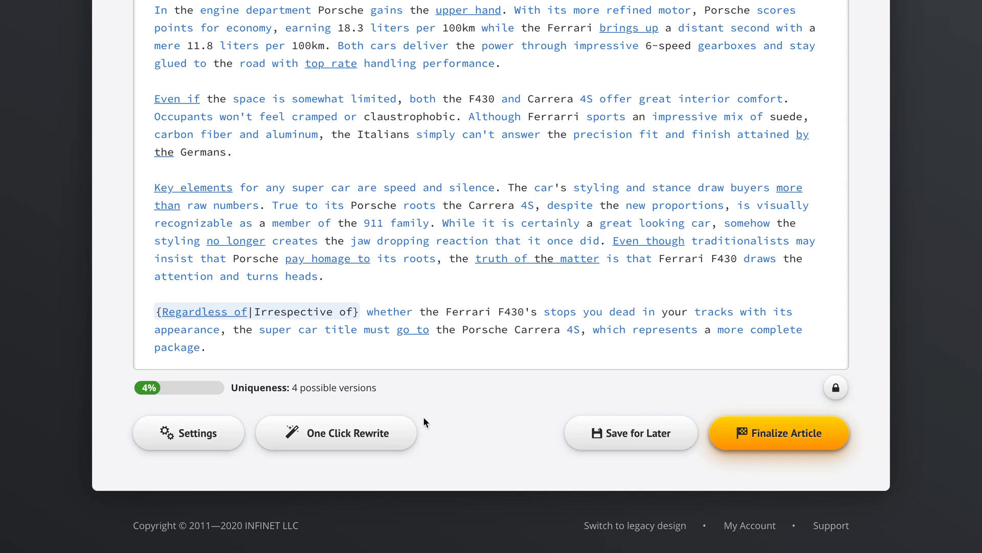
click(369, 432)
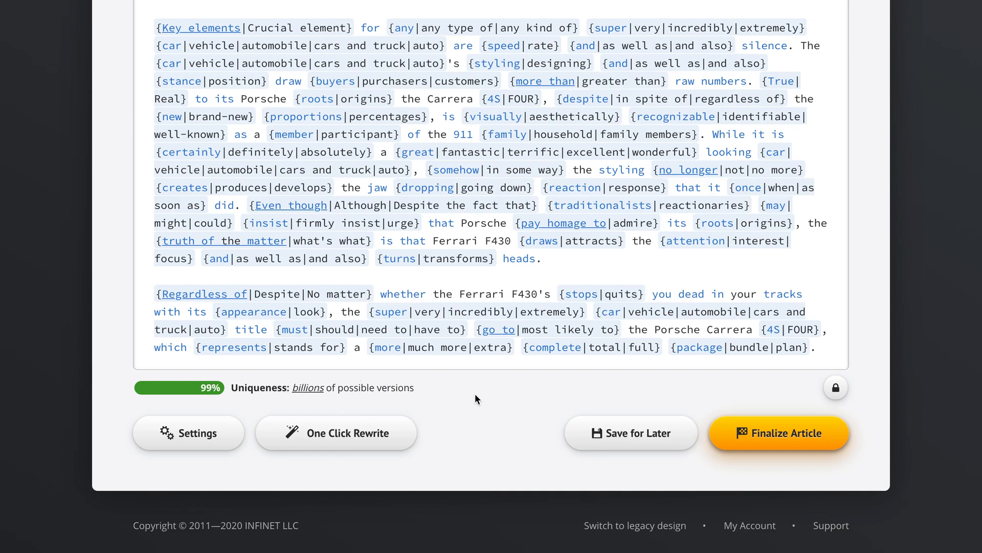
Try adding "and even" and selecting all synonyms for the second "and" in the first paragraph, and return to the top synonyms
scroll(868, 292, up, 15)
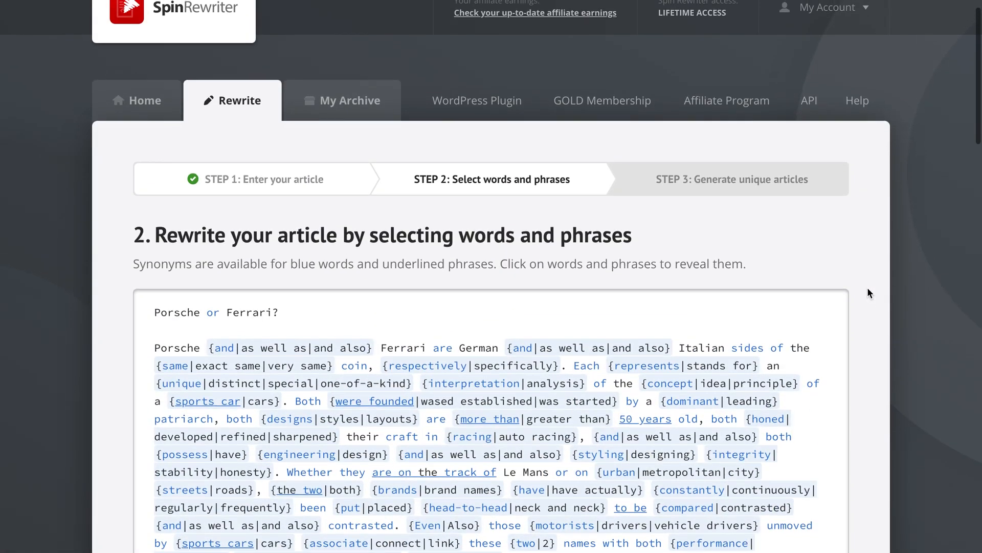
scroll(867, 292, down, 5)
scroll(868, 293, up, 1)
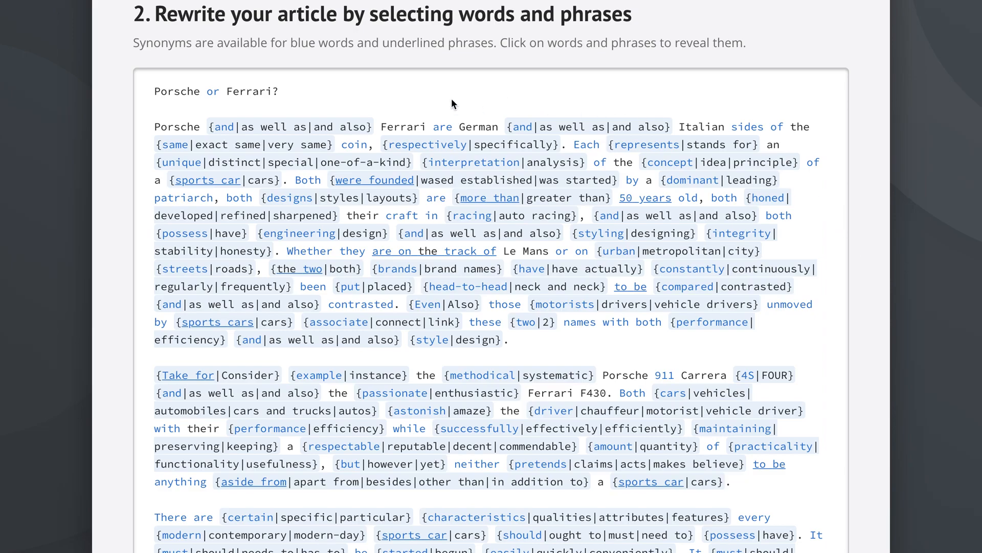
click(523, 129)
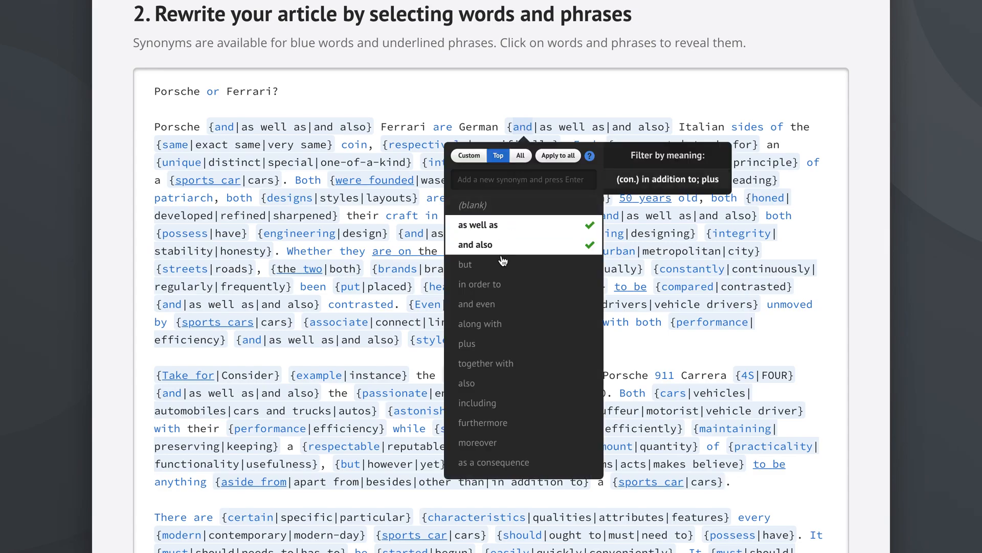
click(493, 307)
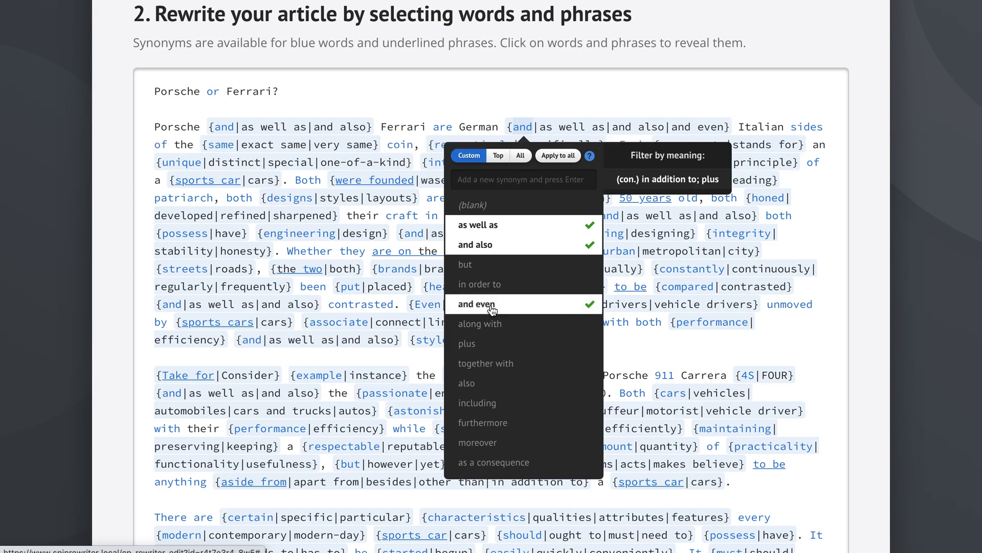
click(503, 228)
click(521, 158)
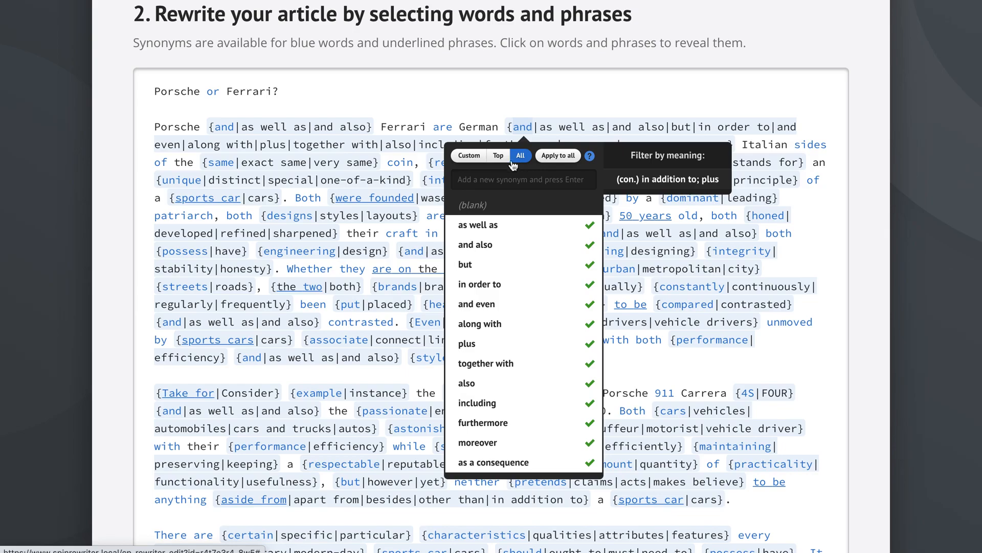
click(500, 158)
click(474, 158)
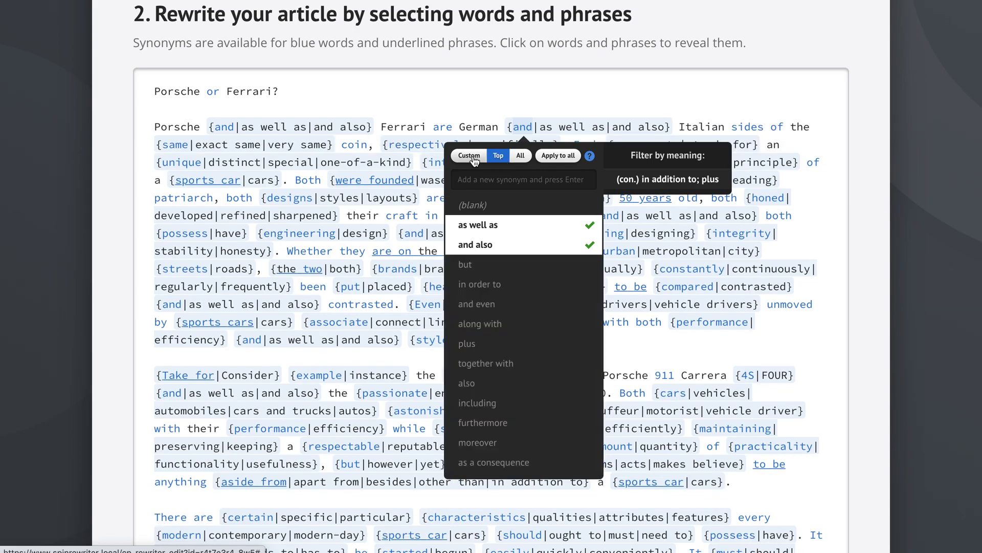
Keep only "as well as" as the synonym for the second "and" in the first paragraph, removing "and also"
click(508, 233)
click(507, 285)
click(515, 231)
click(532, 291)
click(509, 226)
click(834, 104)
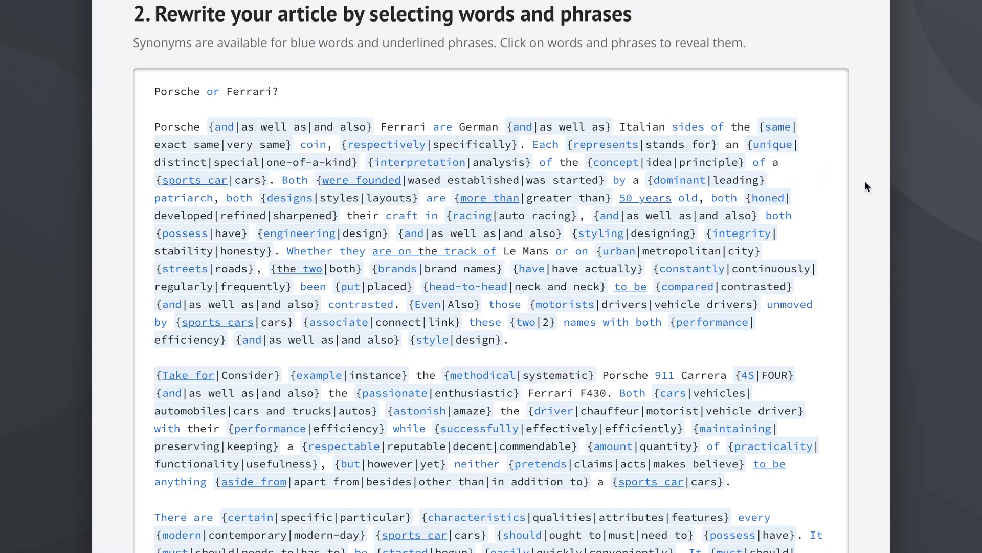
Save the unfinished project for later, overwriting the previously saved project
scroll(866, 186, up, 2)
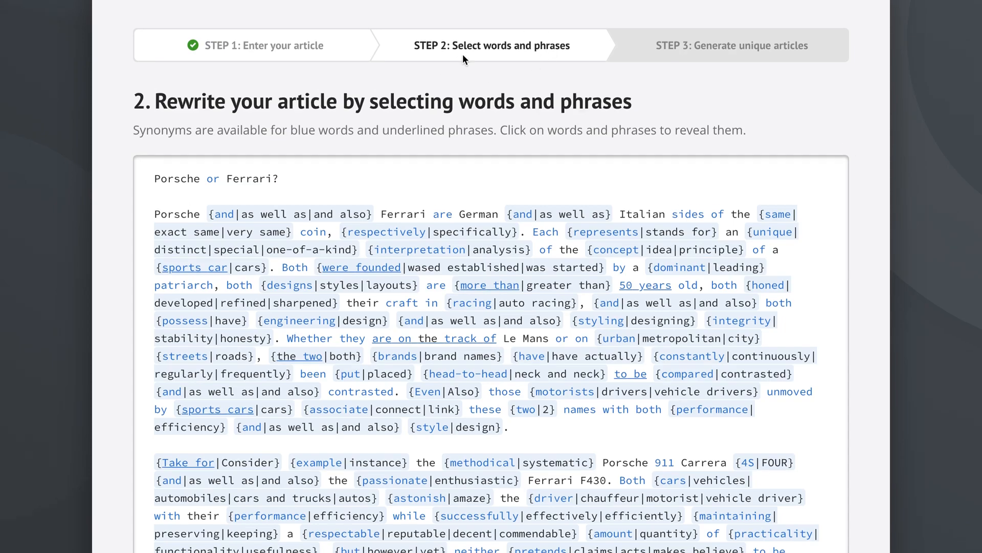
scroll(866, 222, down, 2)
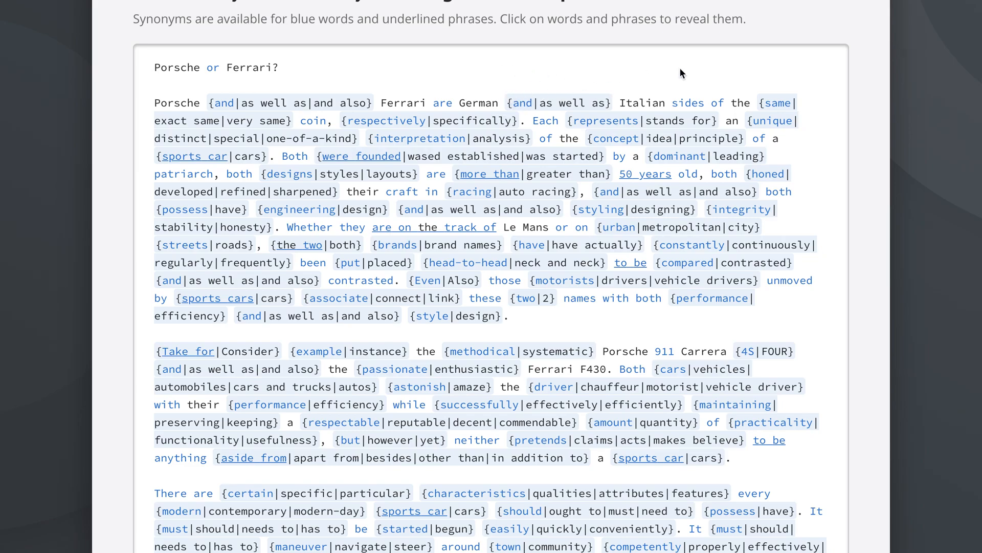
scroll(862, 170, down, 15)
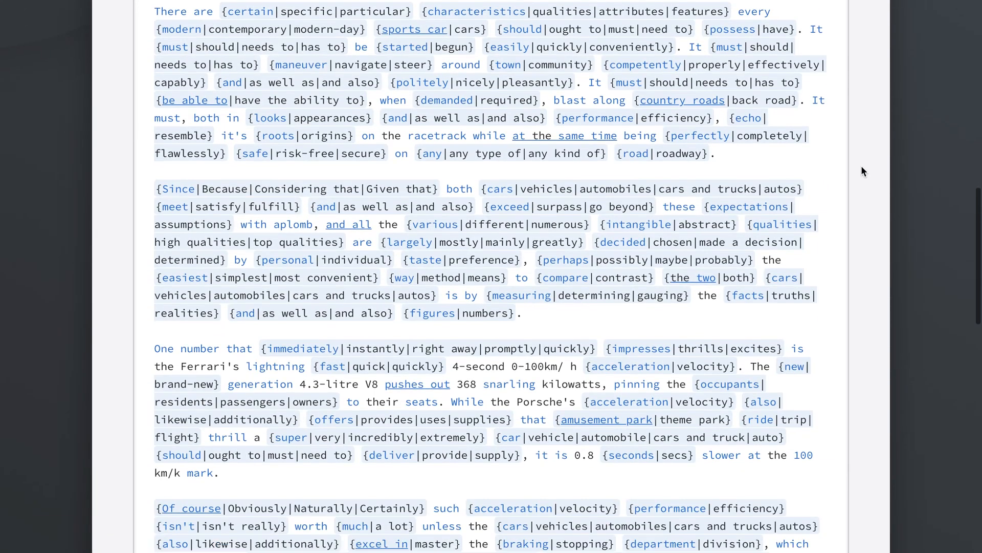
scroll(862, 168, down, 10)
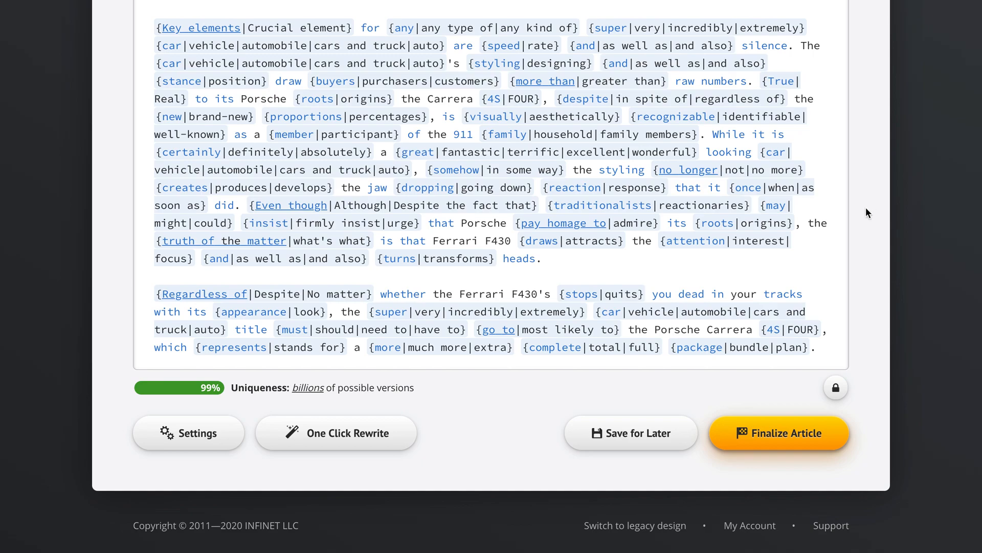
click(634, 434)
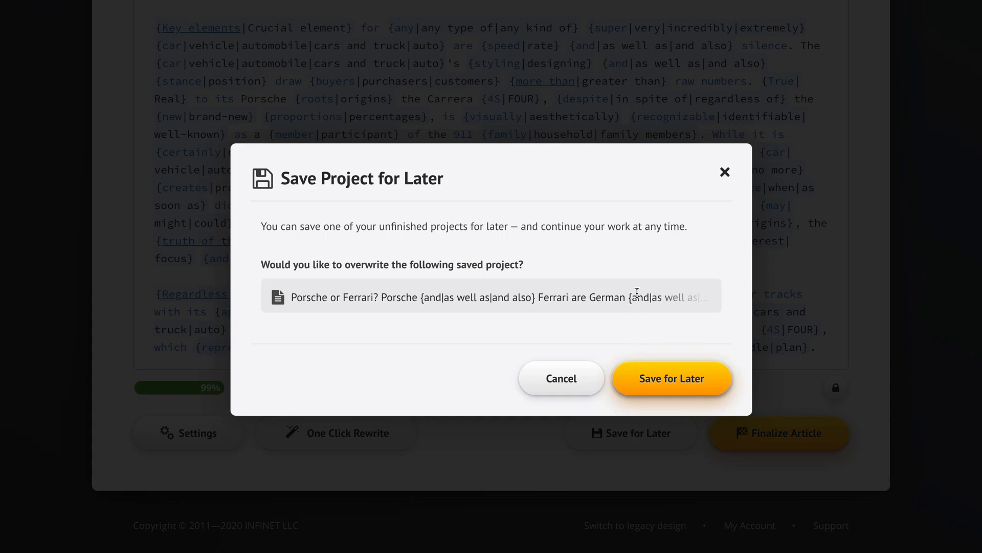
click(655, 378)
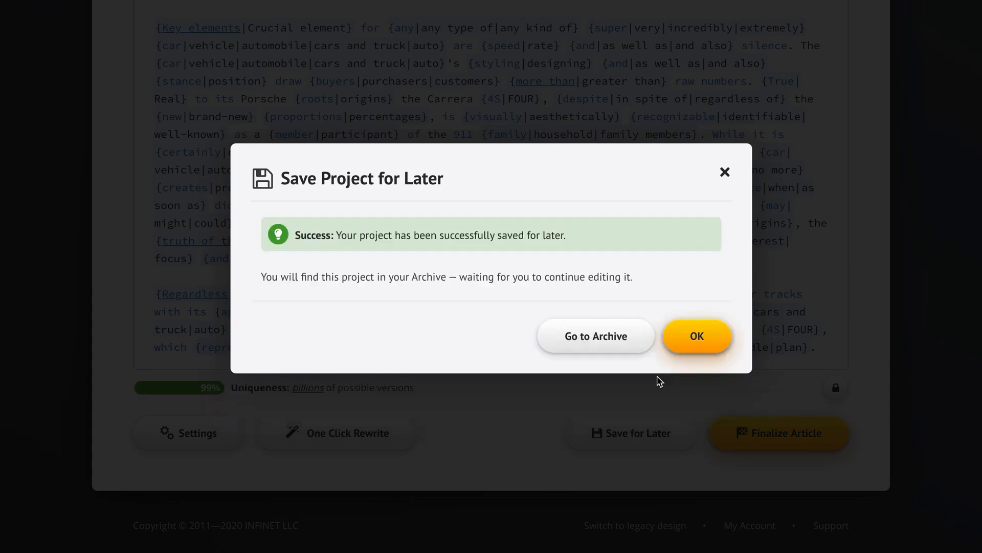
click(671, 339)
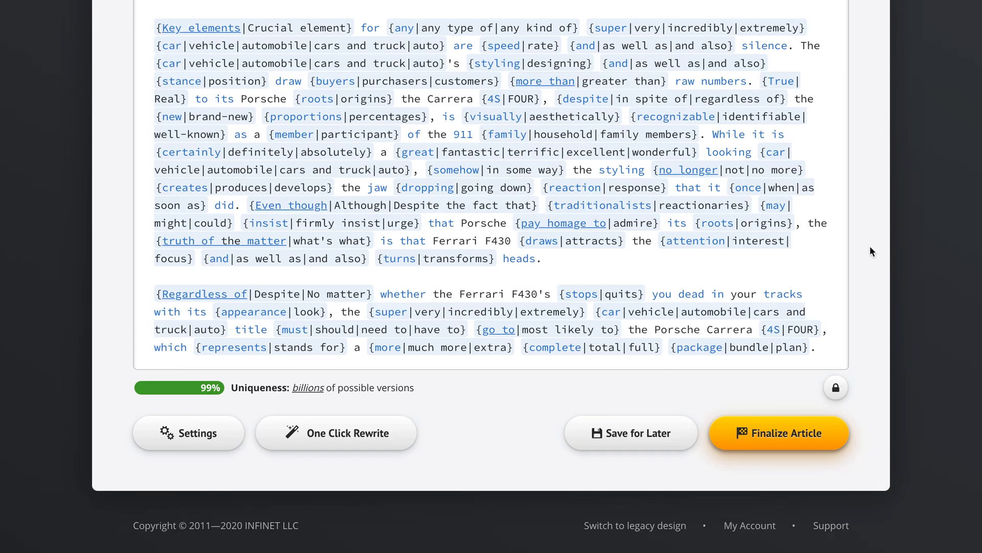
Finalize the rewritten article, and open and cancel the return to Step 2
scroll(873, 238, up, 15)
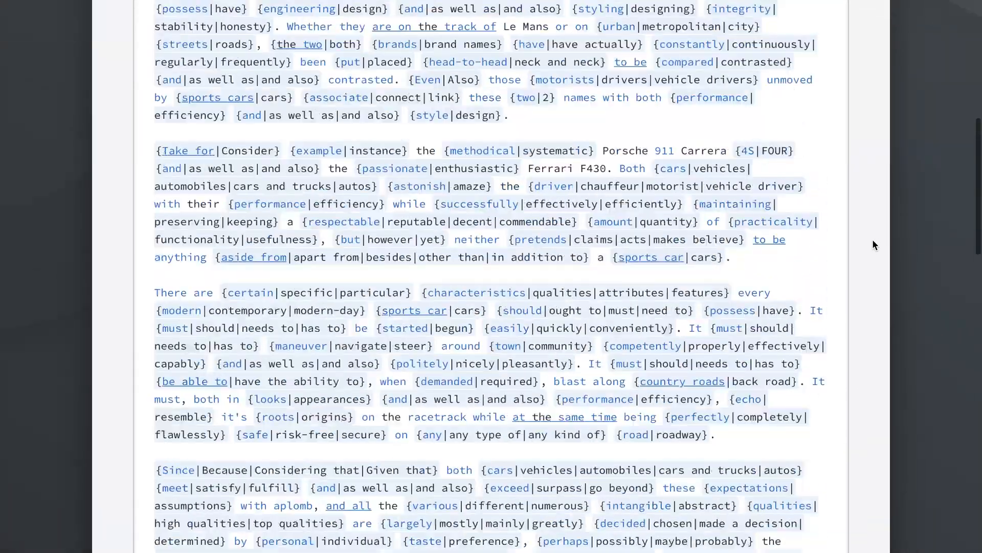
scroll(873, 239, up, 5)
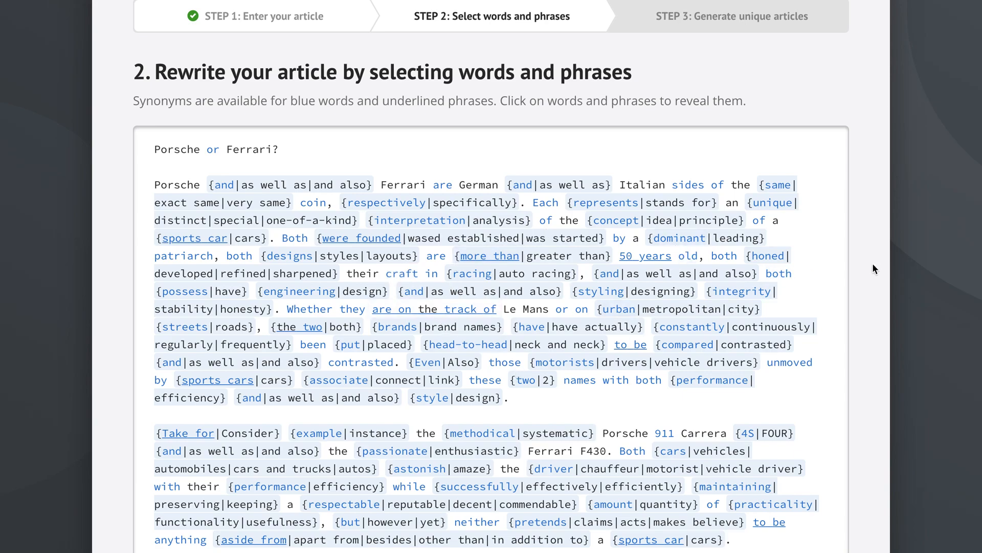
scroll(872, 307, down, 20)
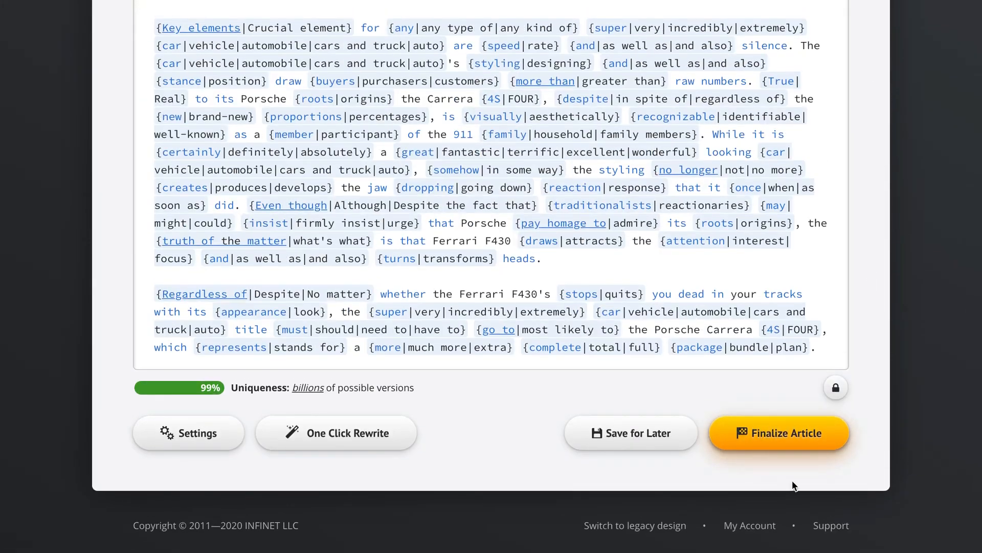
click(771, 433)
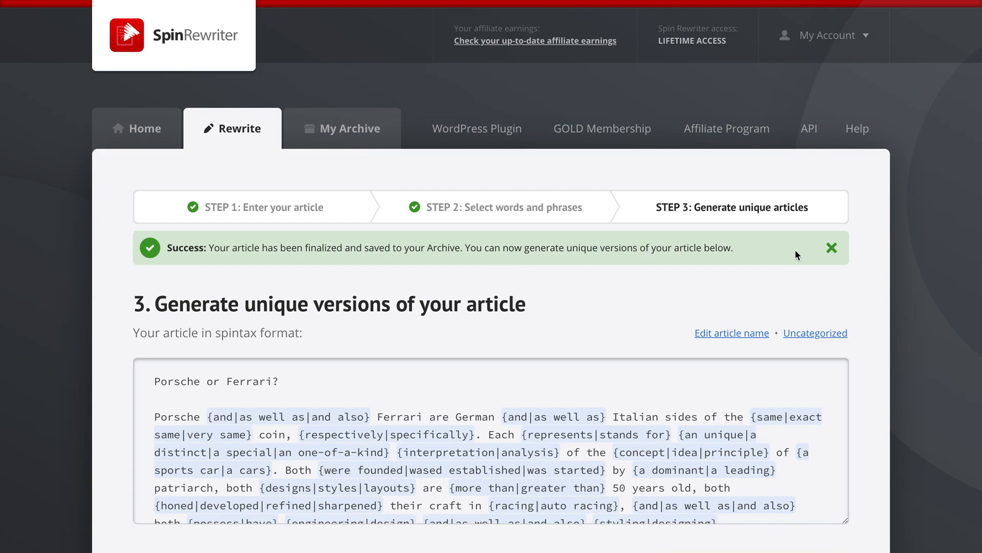
click(832, 249)
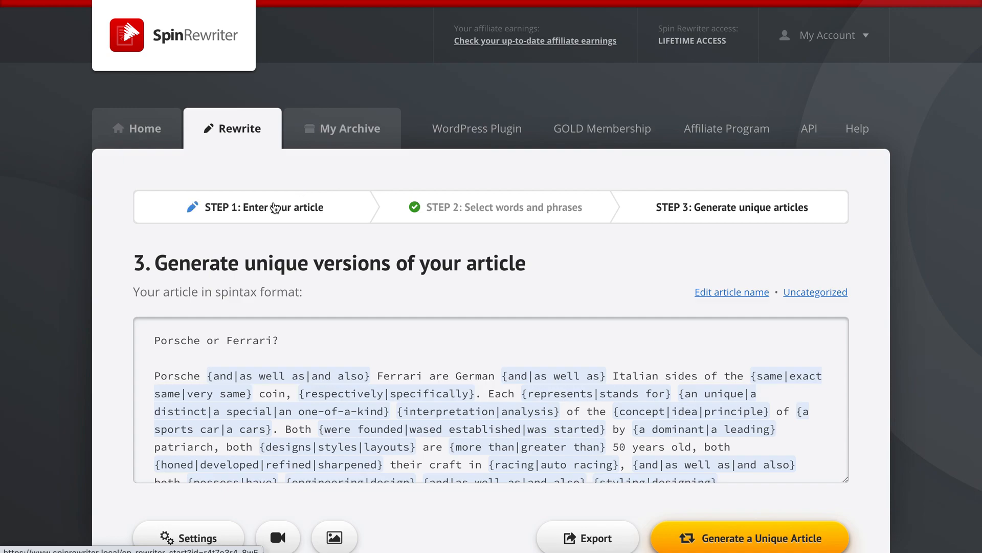
click(492, 212)
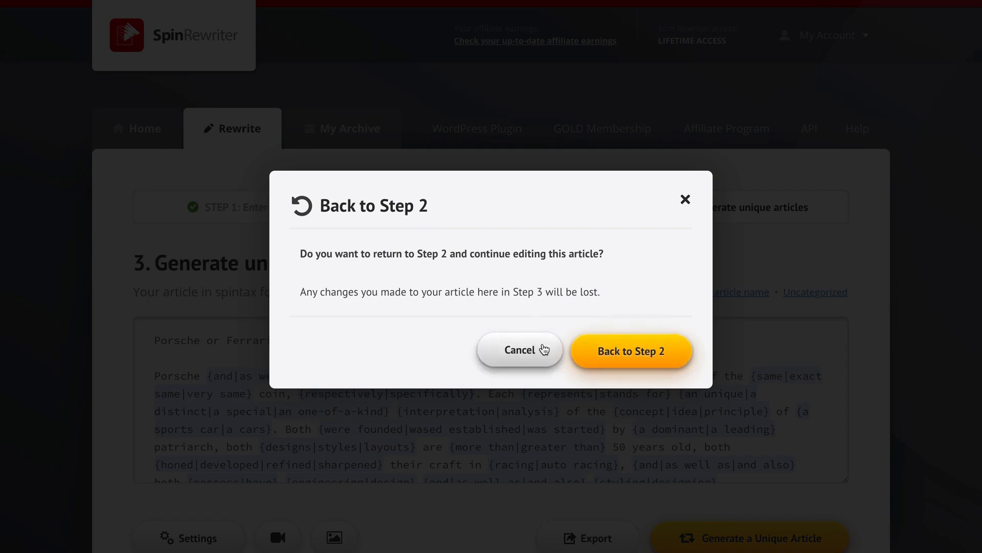
click(518, 355)
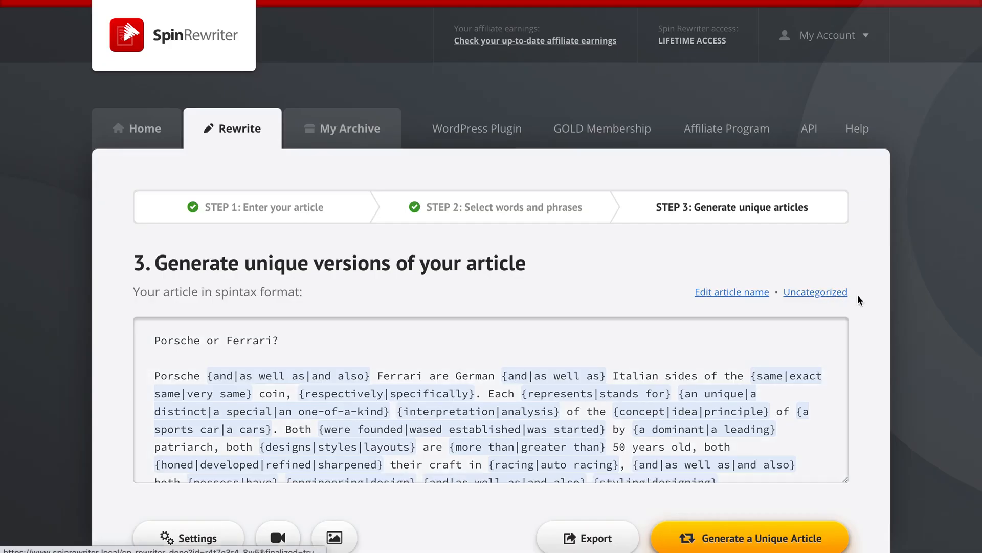
Rename the finalized article to "Porsche or Ferrari?" by removing the rest of its name
scroll(870, 303, down, 4)
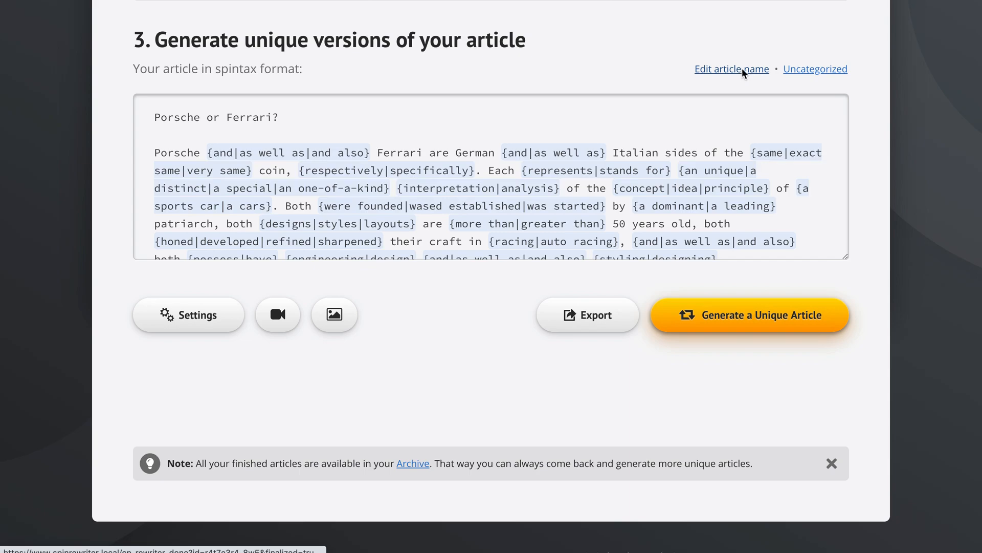
click(743, 72)
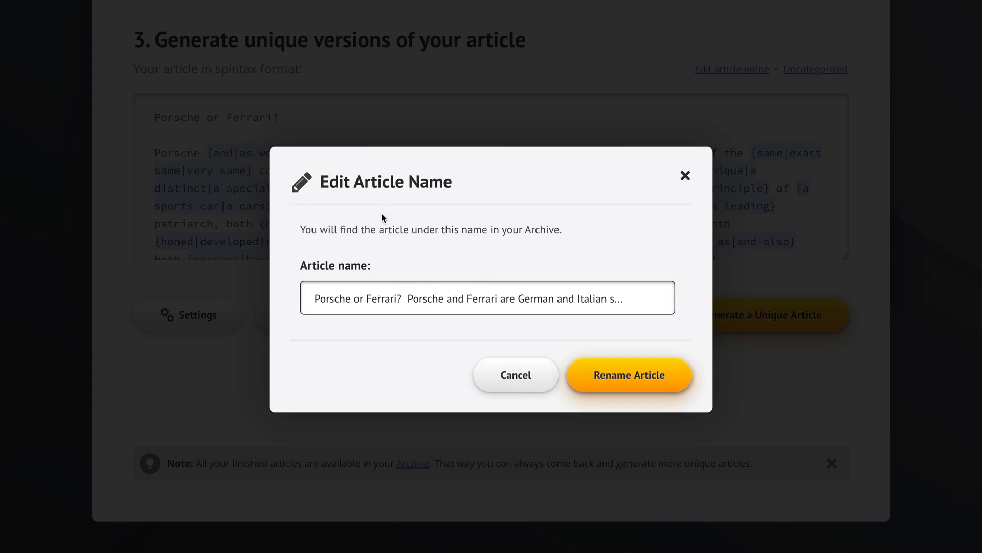
drag(408, 300, 664, 298)
key(BackSpace)
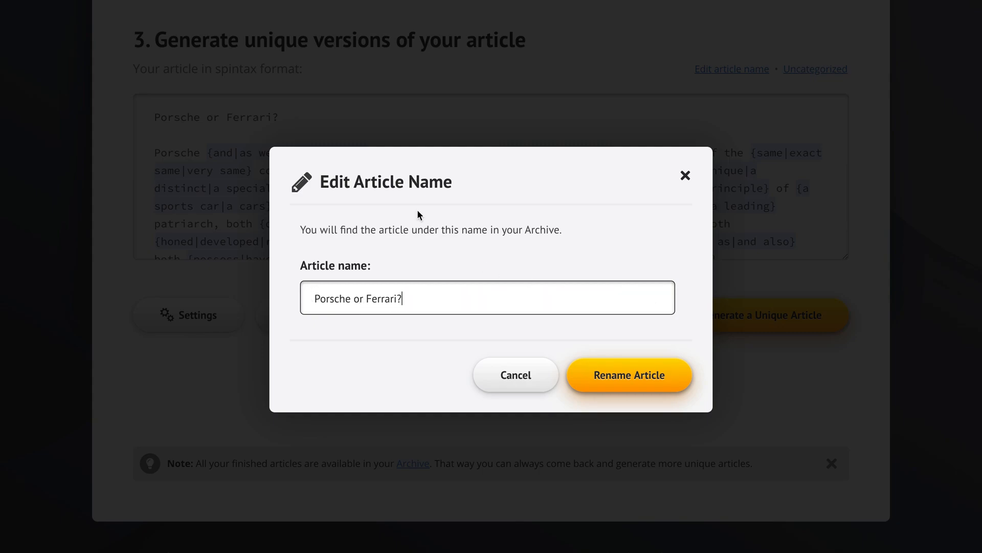
click(634, 375)
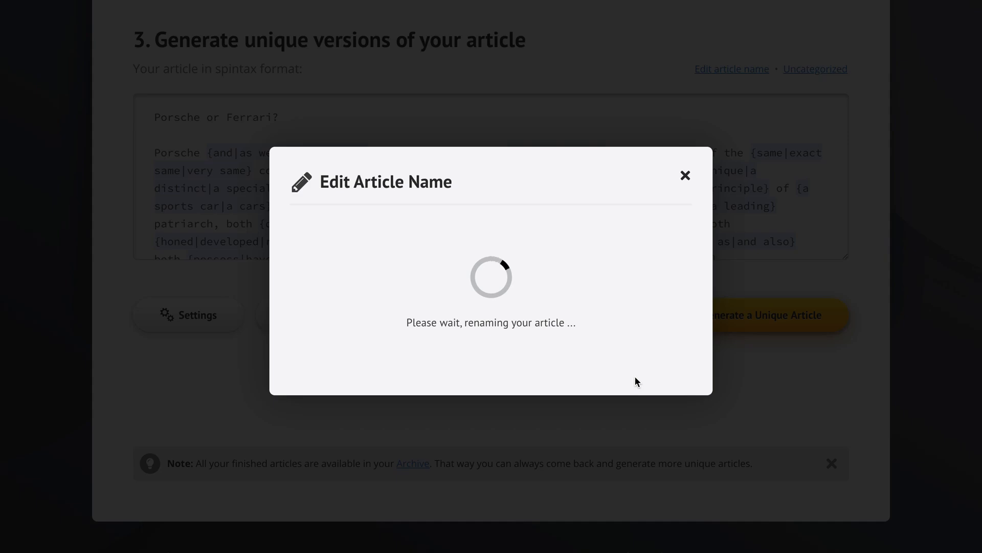
click(653, 346)
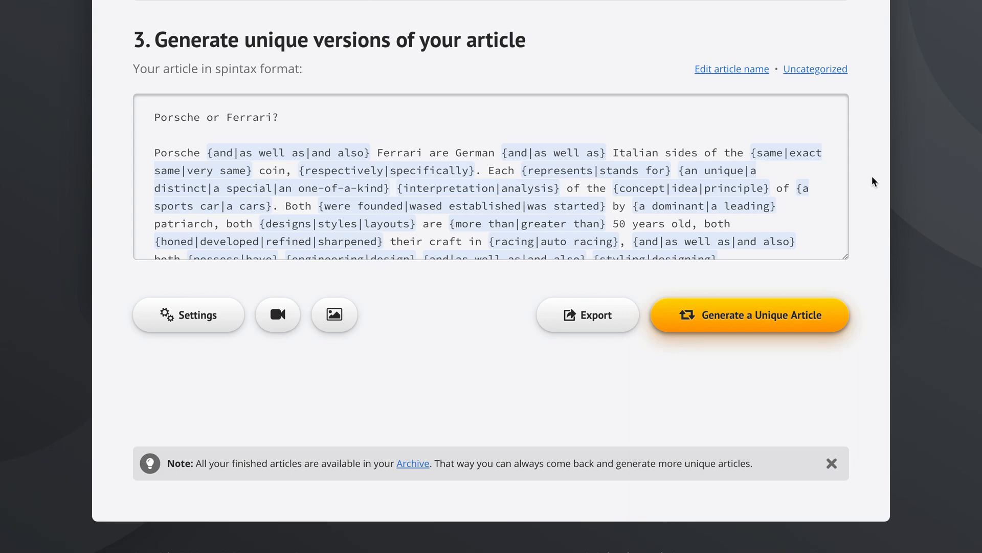
Assign the article to the "Cars & Airplanes" category
click(811, 69)
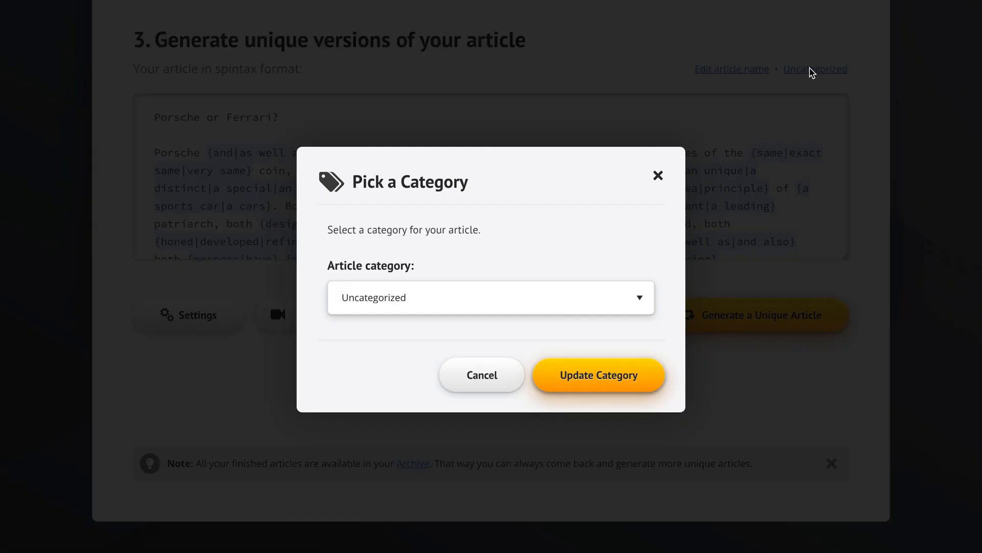
click(472, 299)
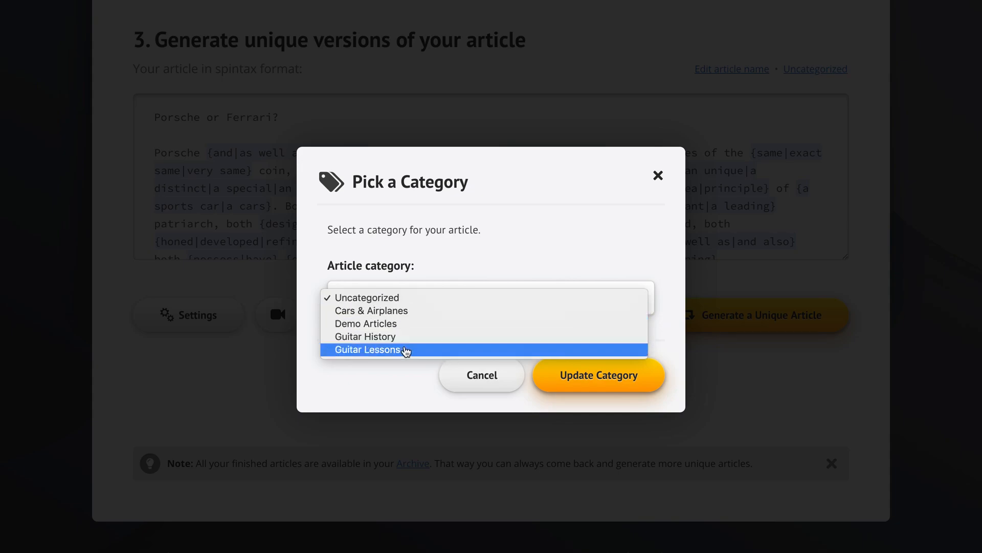
click(416, 312)
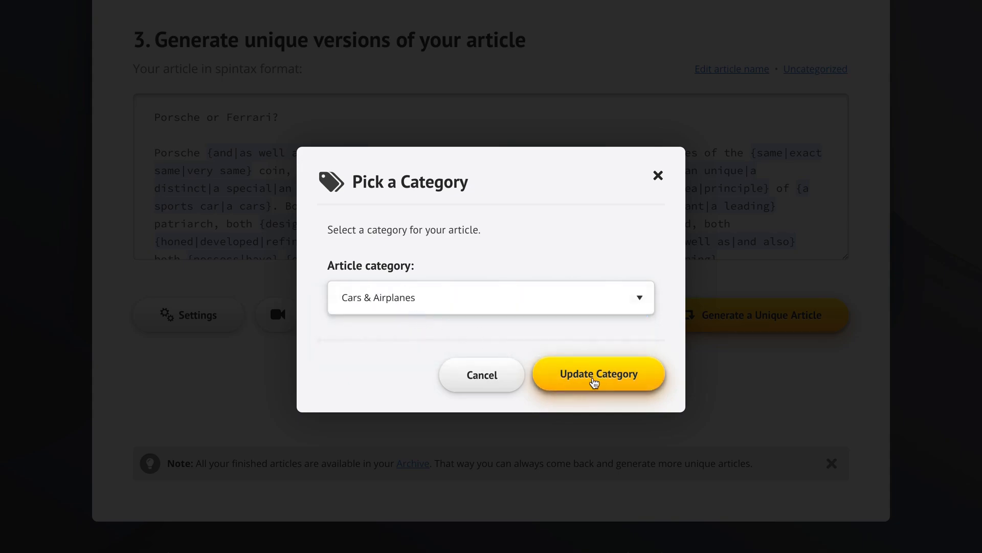
click(593, 381)
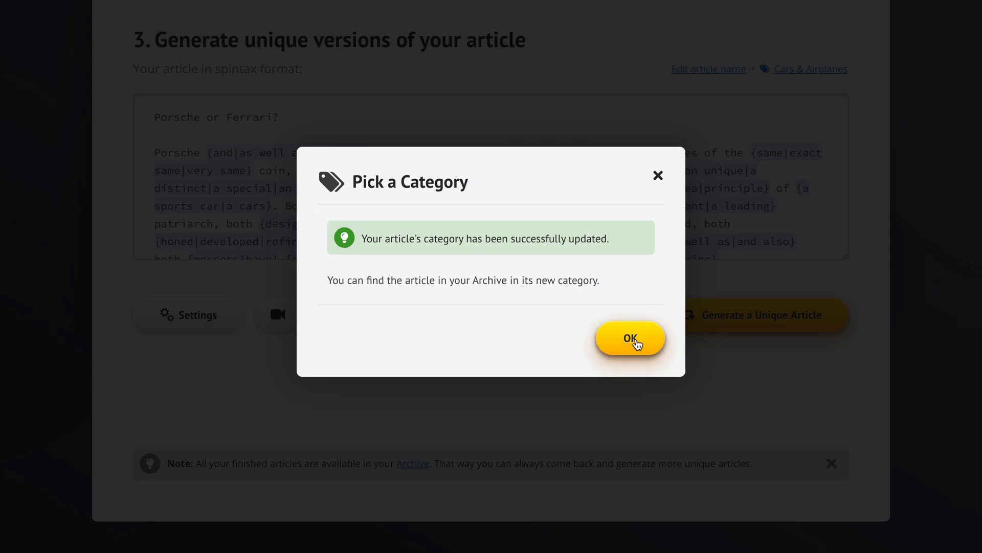
click(633, 342)
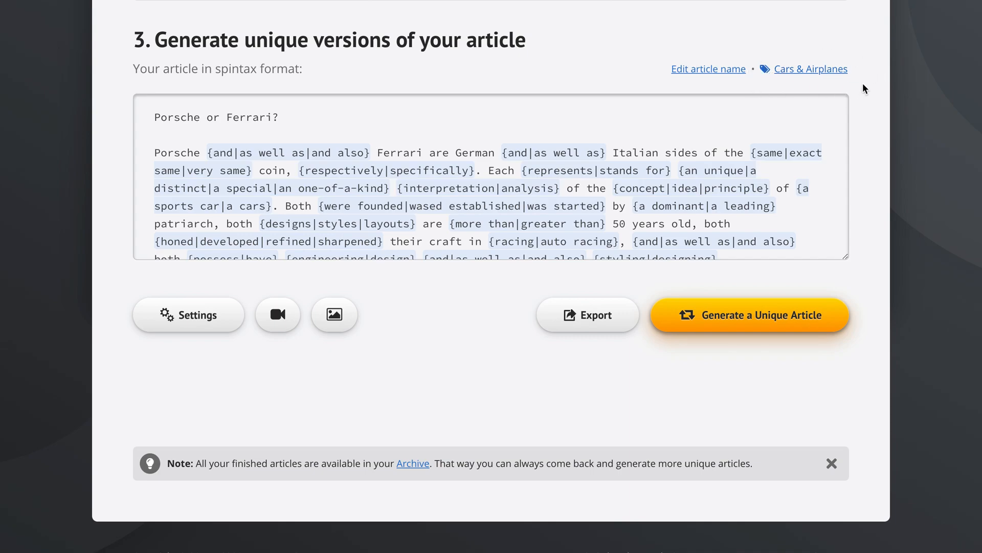
scroll(869, 143, down, 1)
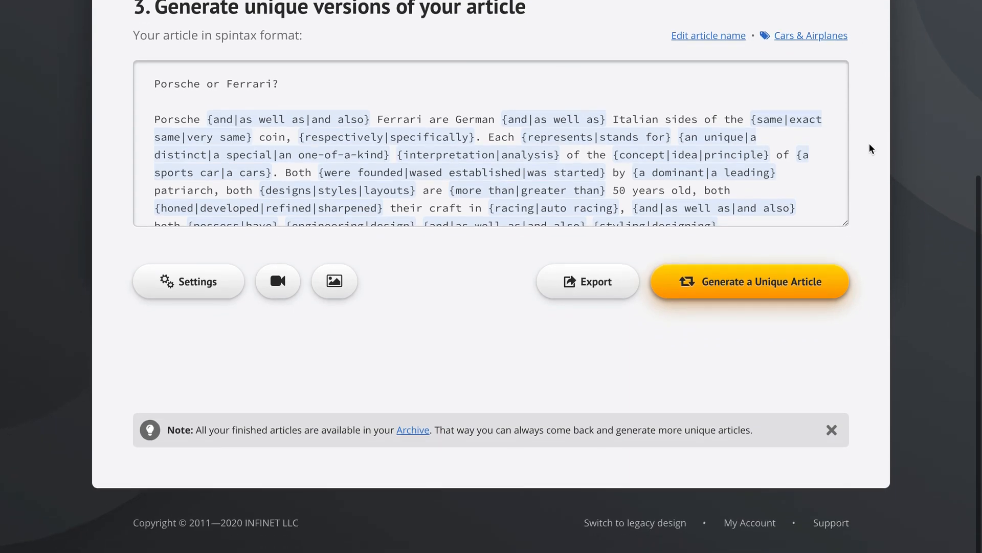
Look over the article's spintax, generate a unique version from it and read through the generated text
scroll(599, 180, down, 15)
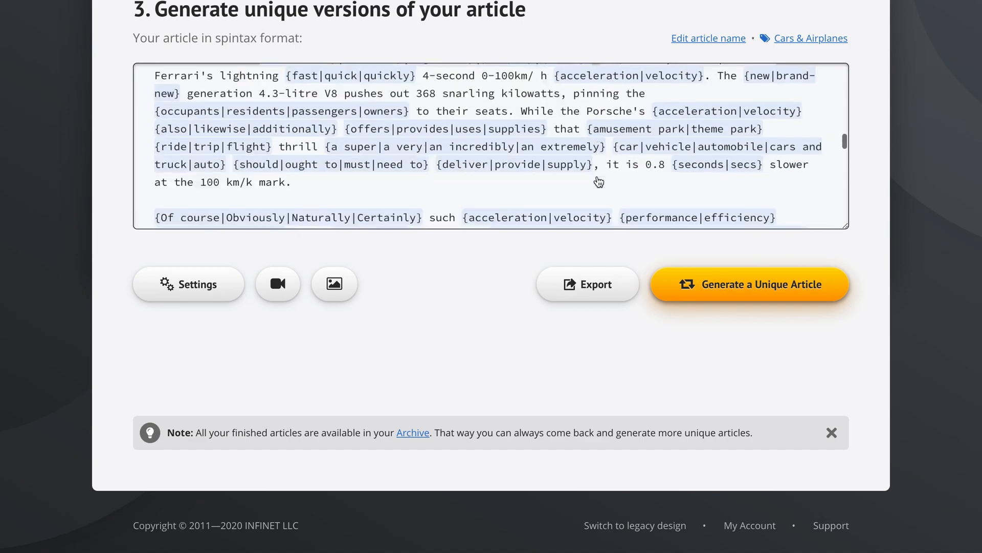
scroll(598, 182, up, 15)
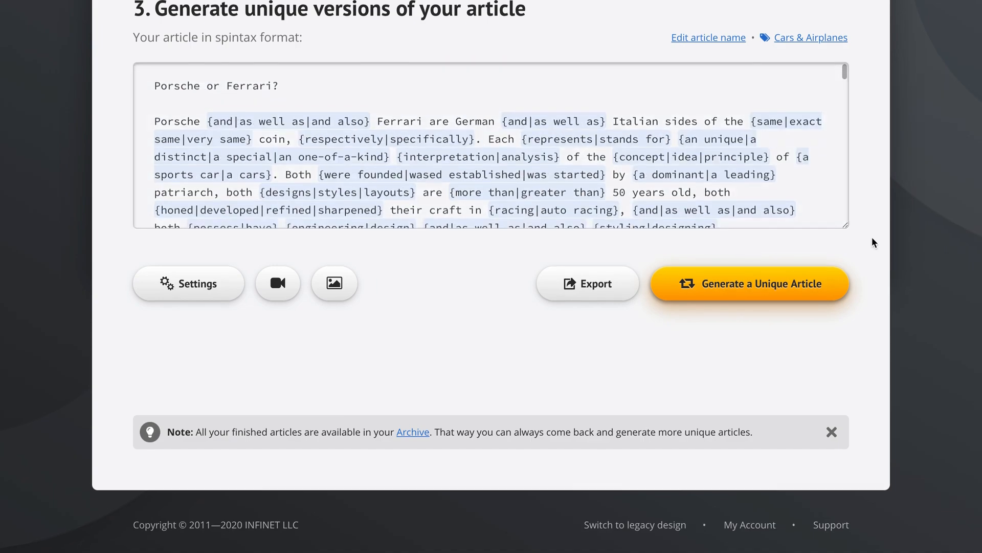
click(756, 287)
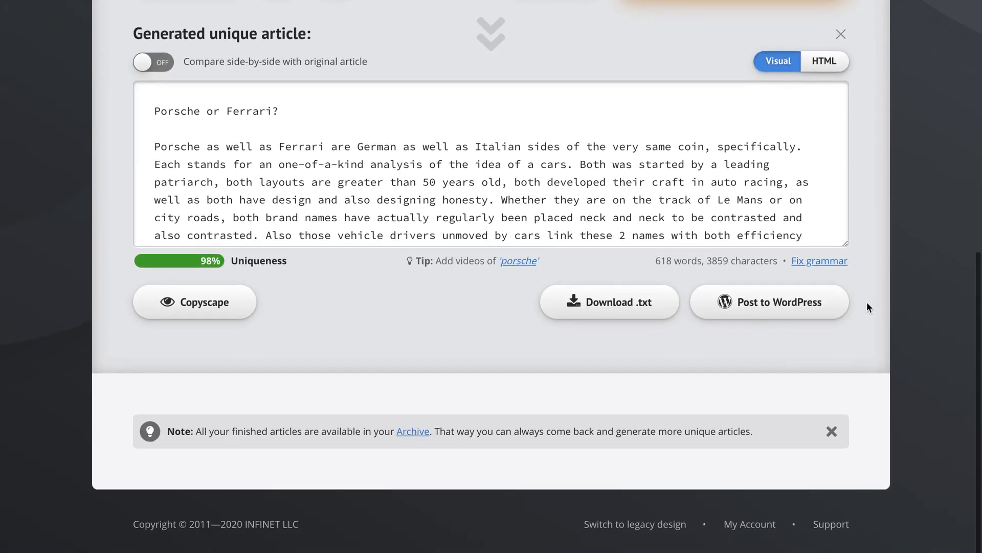
scroll(684, 185, down, 8)
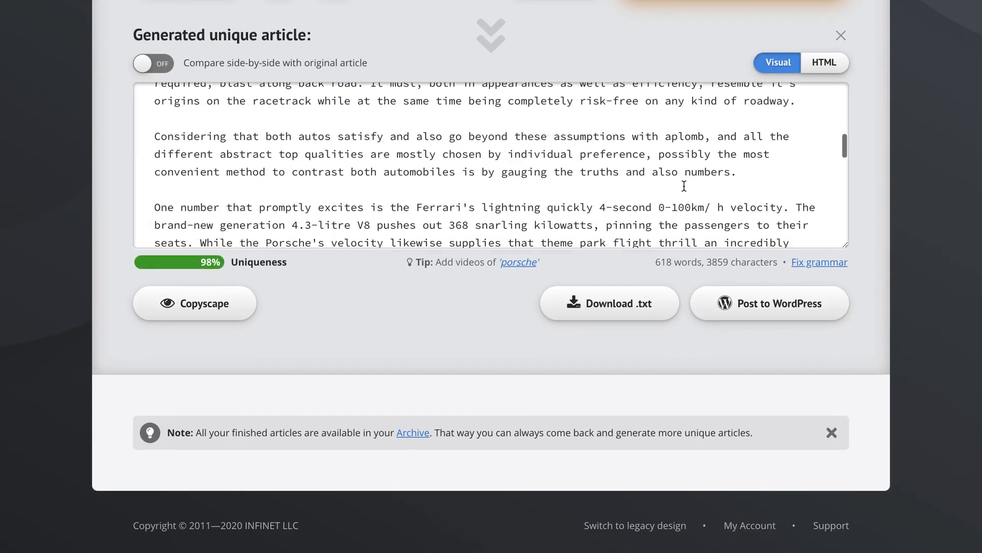
Generate three more unique versions of the article in a row and read through the last one
scroll(892, 142, up, 1)
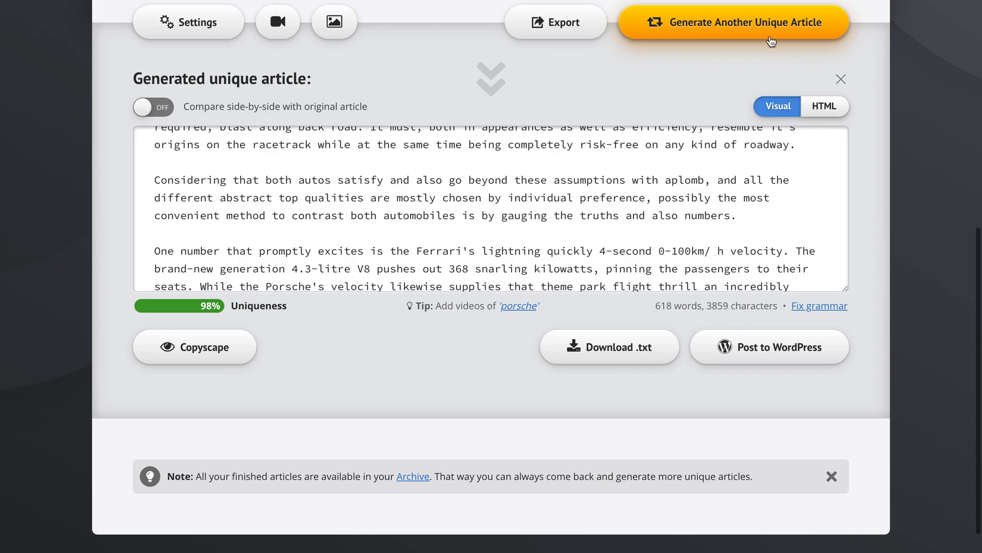
click(753, 33)
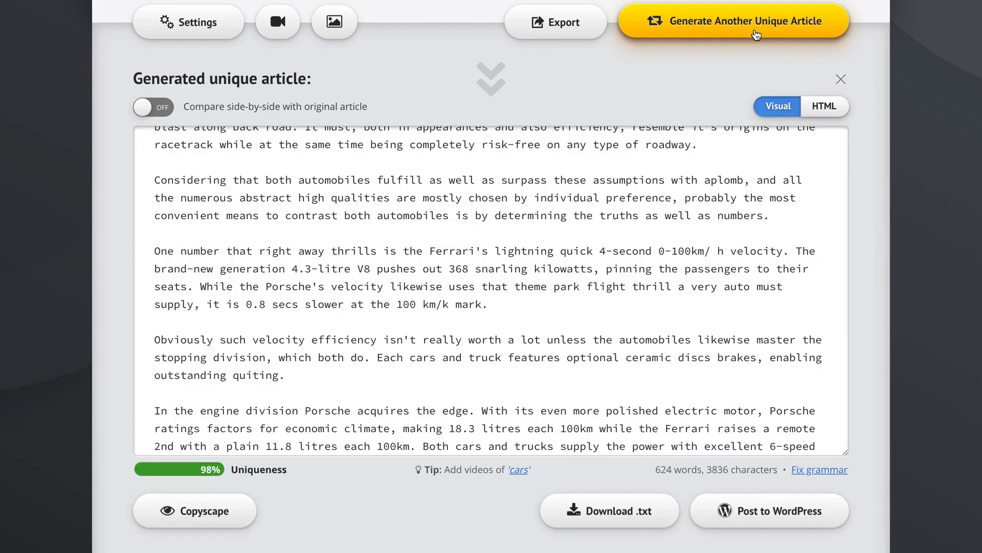
click(780, 34)
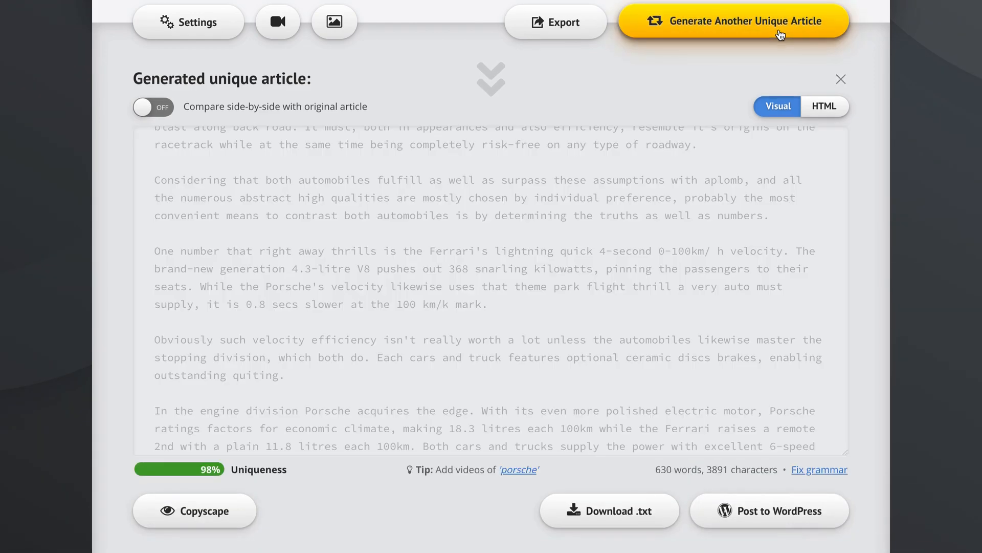
click(780, 34)
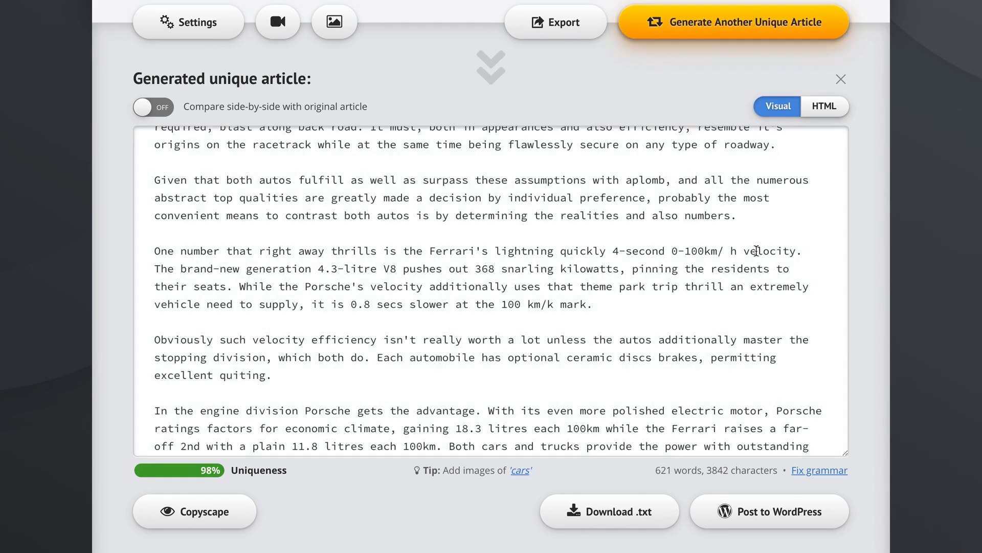
scroll(788, 276, up, 6)
scroll(795, 298, down, 10)
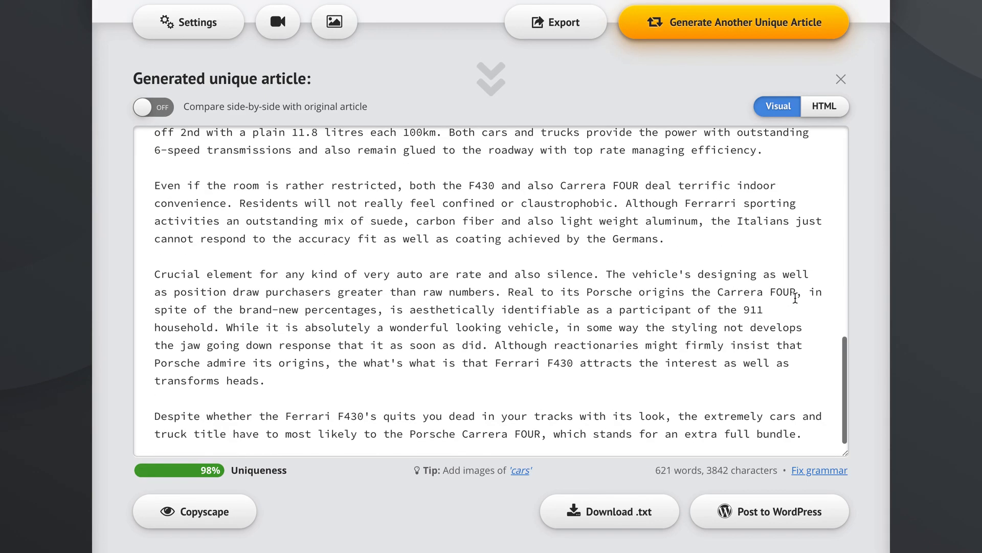
scroll(795, 298, up, 10)
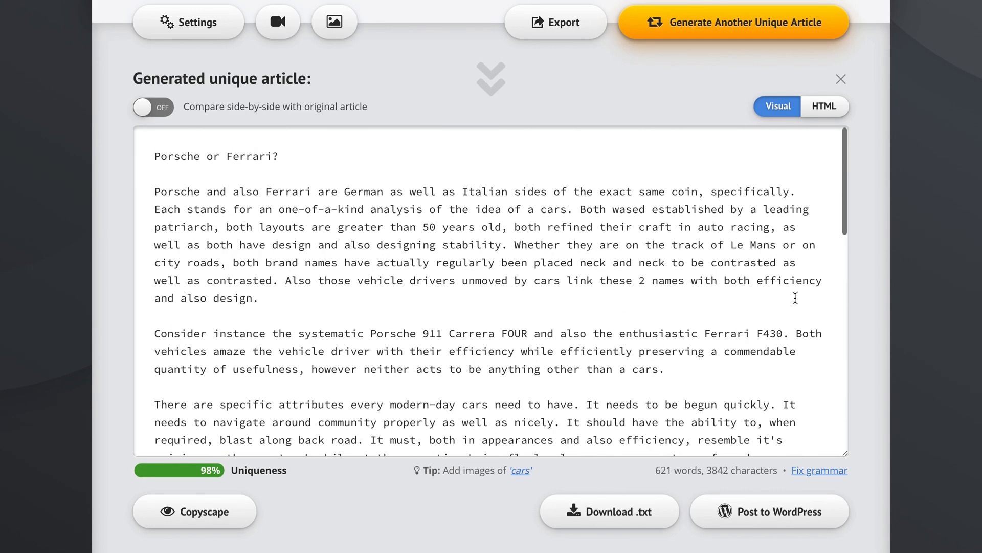
Look through the suggested "cars" images and leave the image selection without using any
click(521, 470)
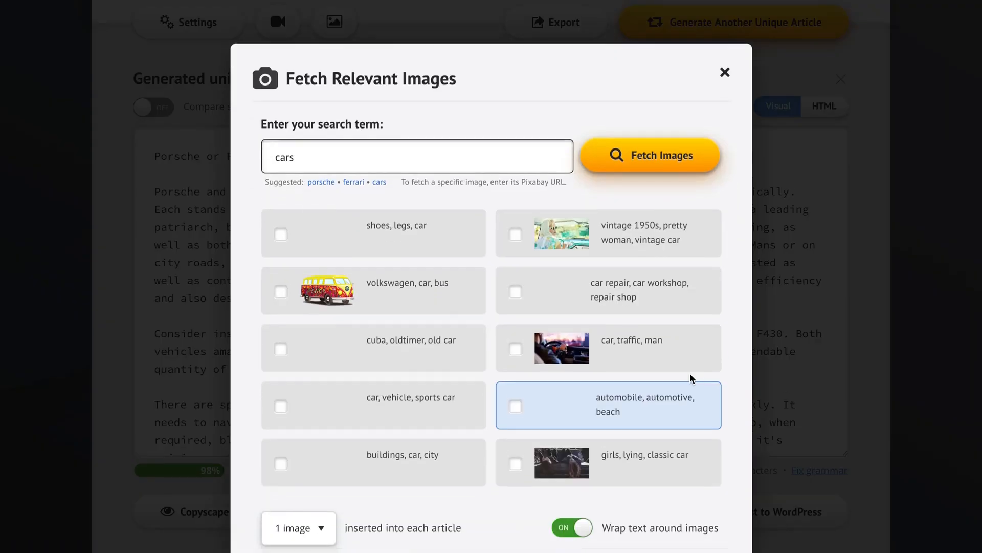
scroll(478, 367, down, 1)
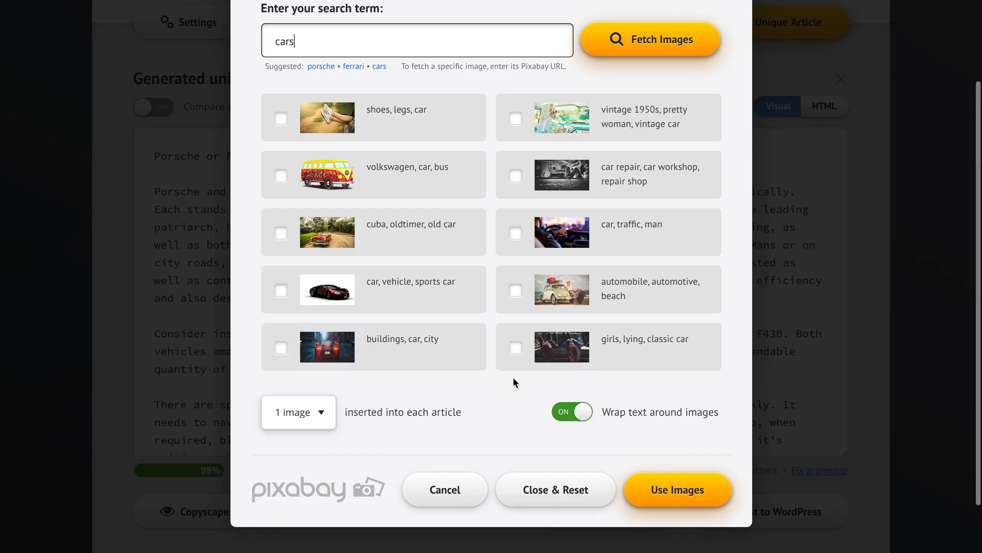
click(444, 493)
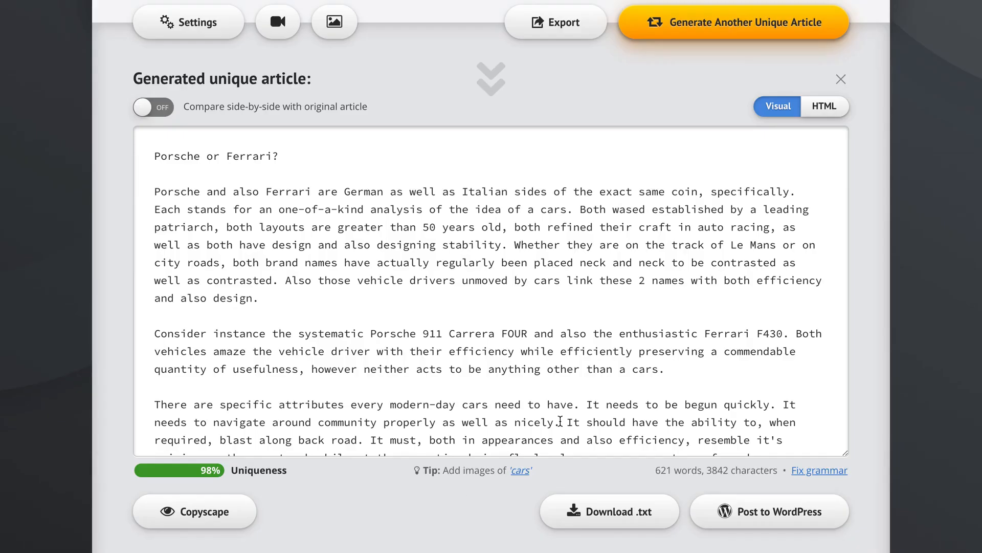
Generate another unique version and fetch the suggested "ferrari" videos for it
click(737, 32)
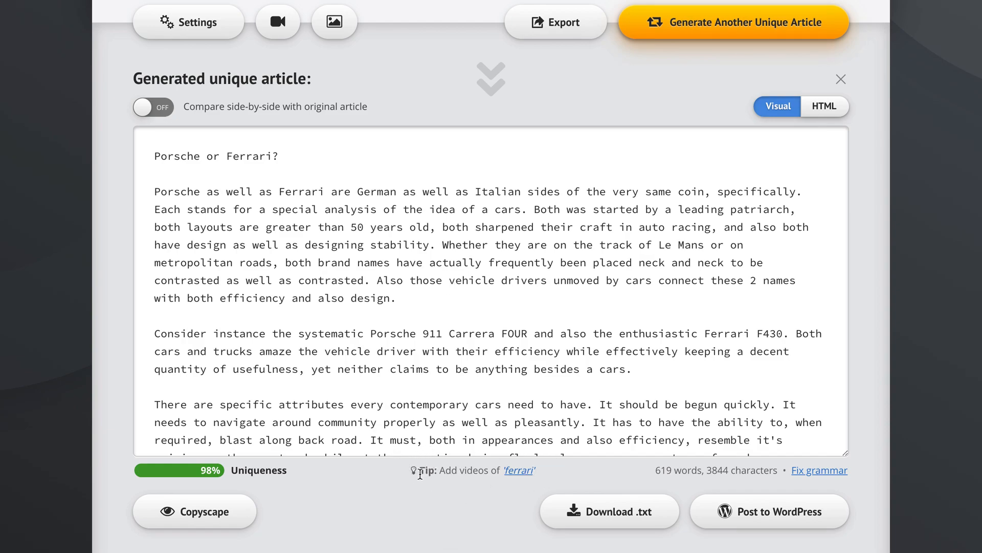
click(519, 471)
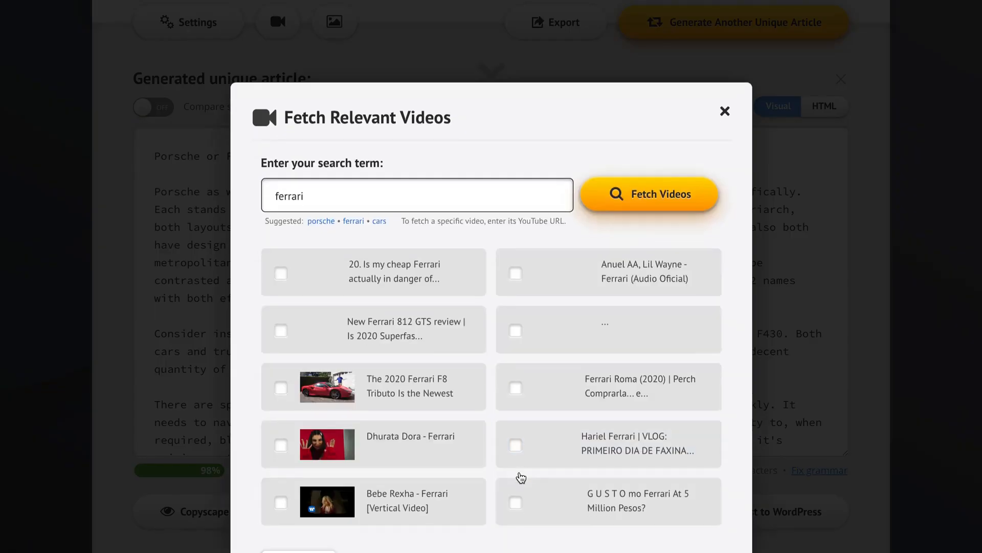
scroll(450, 371, down, 2)
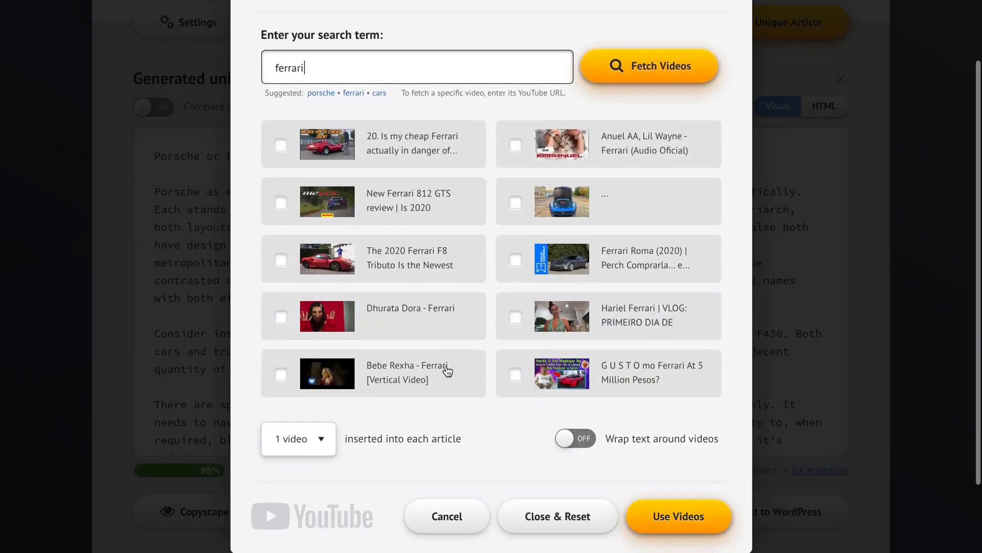
Select the 2020 Ferrari F8 Tributo, the Ferrari 812 GTS review and the blue Ferrari videos, and use them in the generated articles
click(408, 271)
click(417, 208)
click(580, 205)
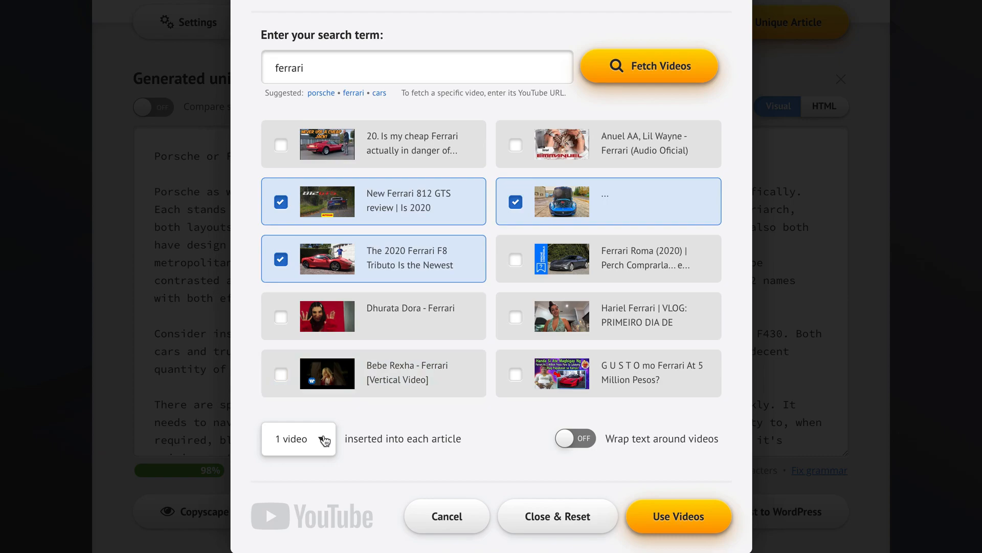
click(307, 449)
click(322, 438)
click(671, 516)
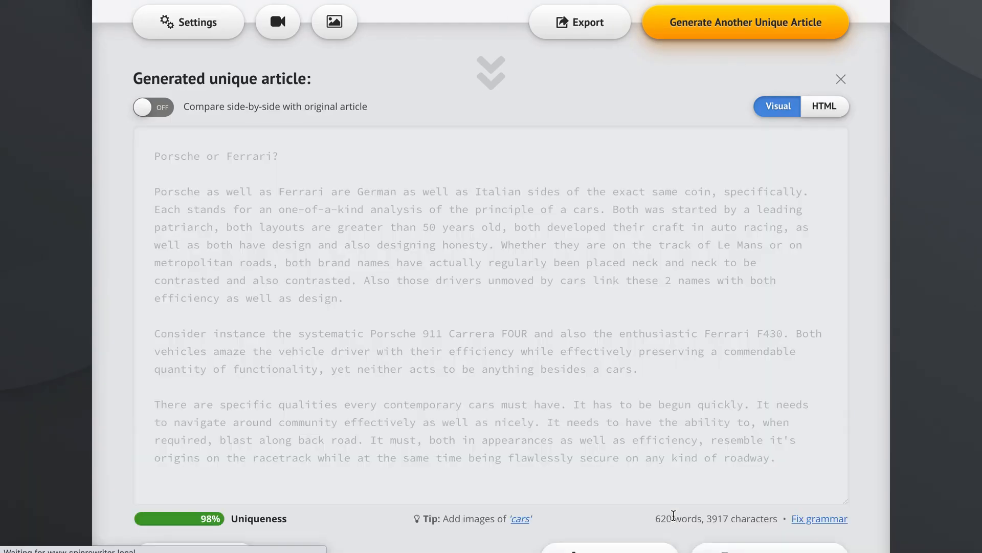
scroll(926, 217, down, 3)
scroll(735, 287, down, 6)
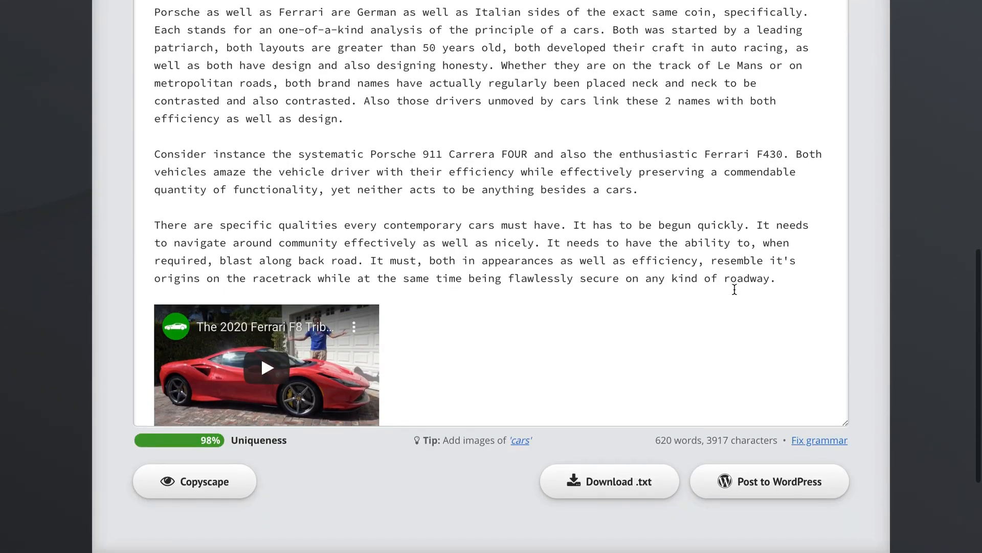
Fetch the suggested "porsche" images and select the Porsche Targa, the Porsche GT3 and the blue oldtimer 356 C
scroll(735, 290, up, 6)
scroll(870, 185, up, 3)
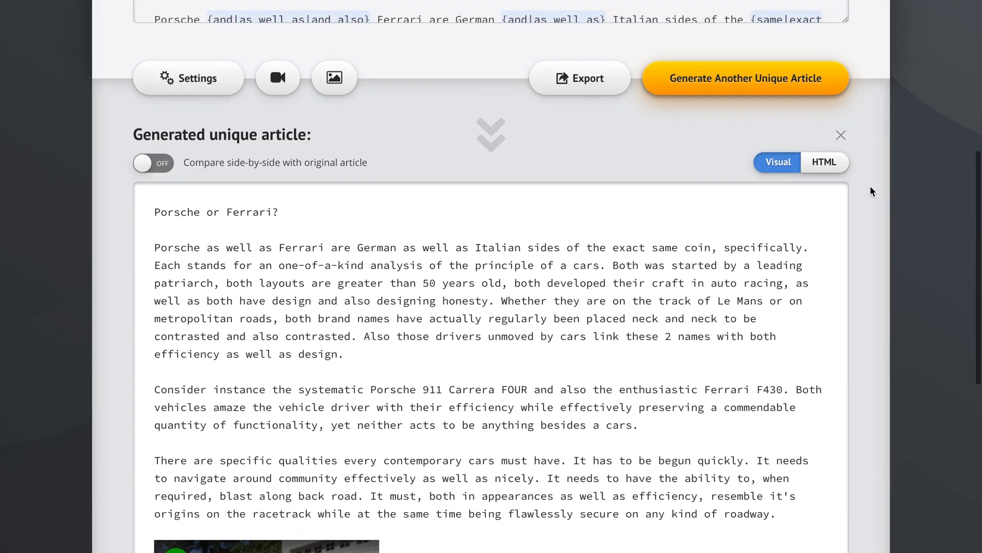
click(334, 77)
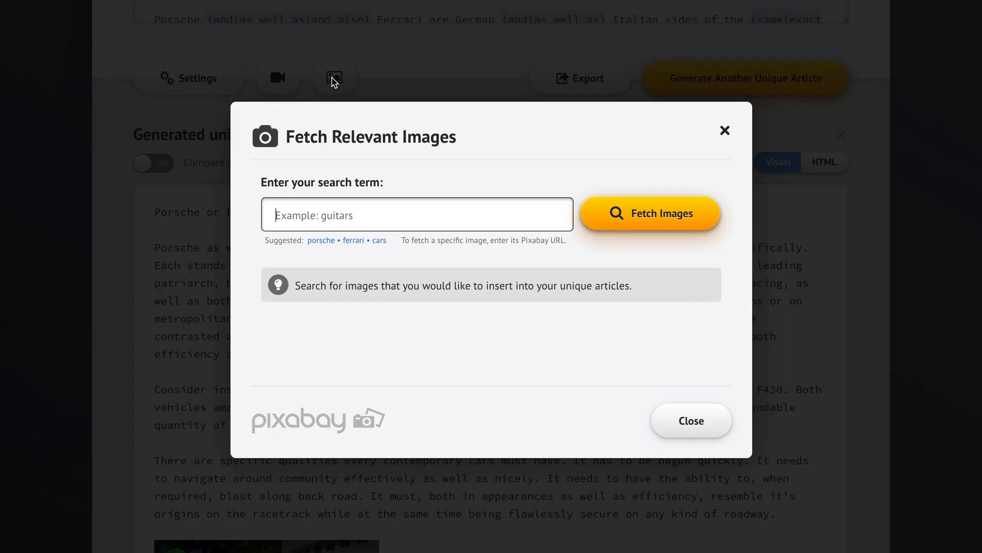
click(322, 241)
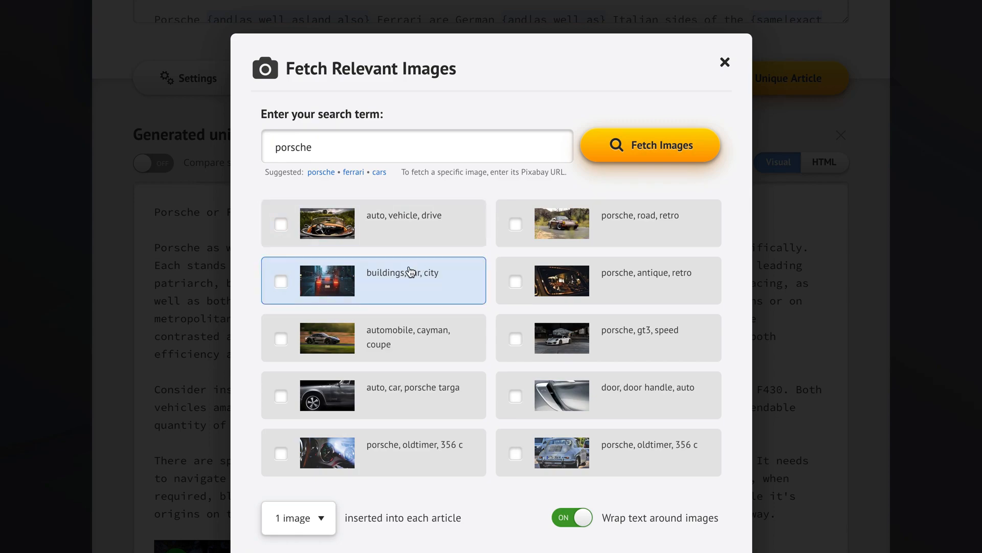
click(415, 394)
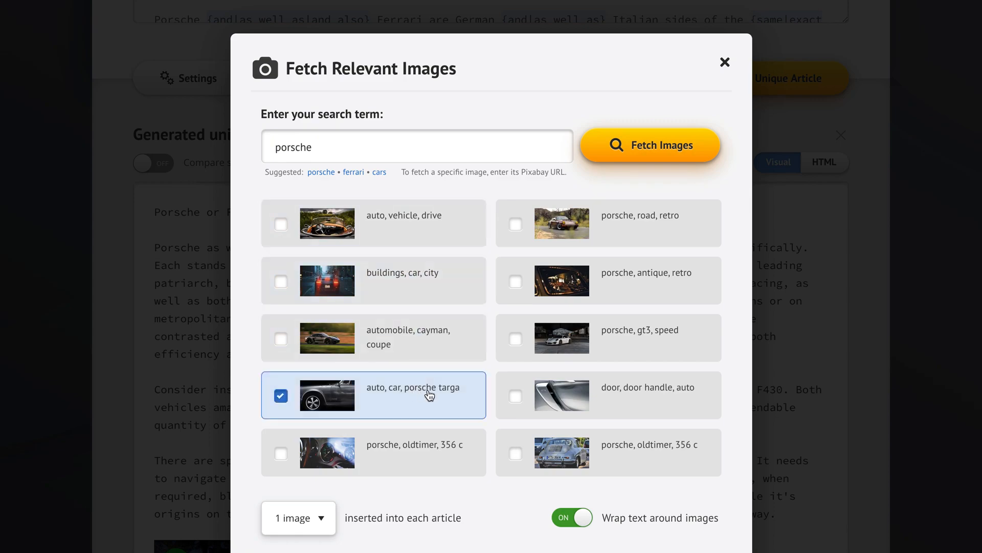
click(613, 452)
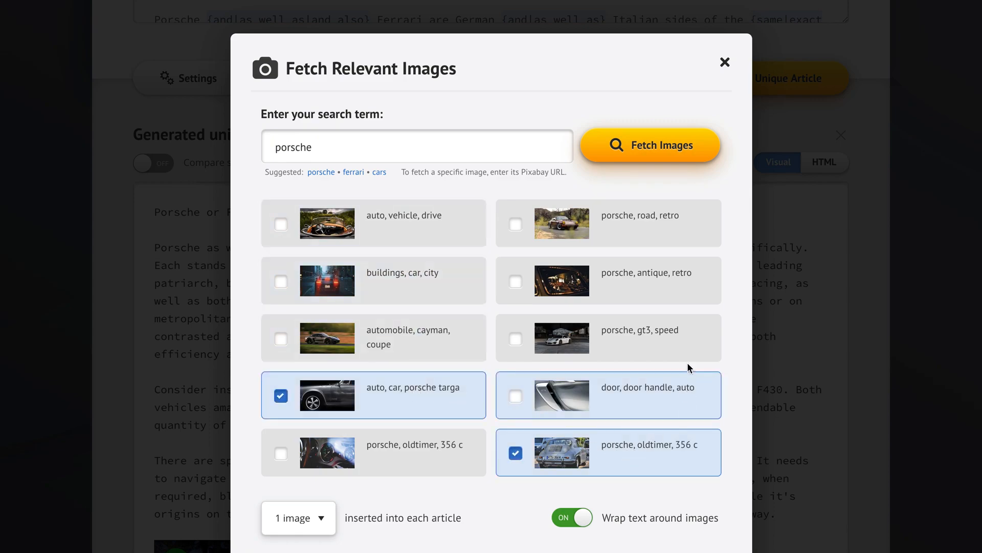
click(637, 228)
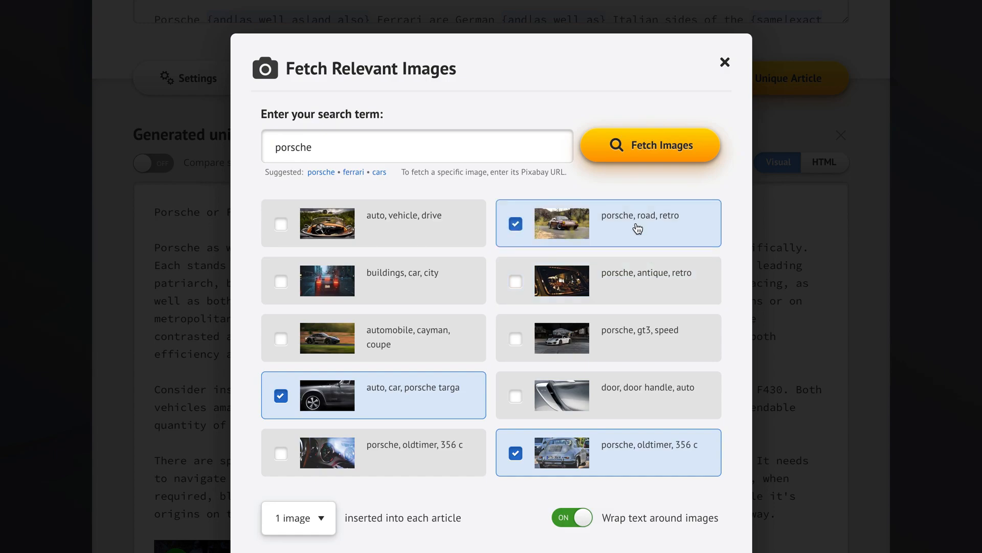
click(633, 340)
click(642, 228)
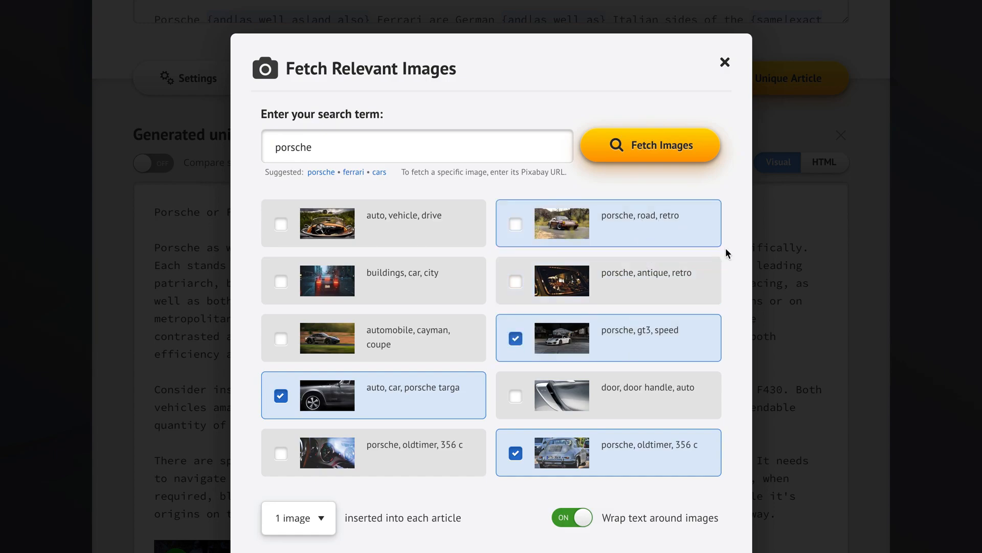
Set 2 images per article with text wrapped around them, and use the selected Porsche images
scroll(735, 277, down, 1)
scroll(735, 277, down, 2)
click(296, 426)
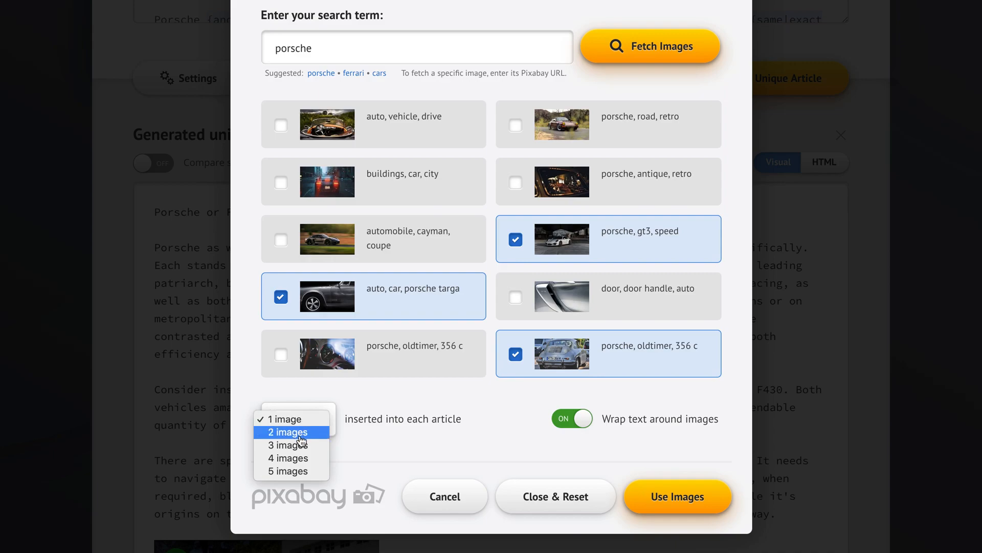
click(288, 432)
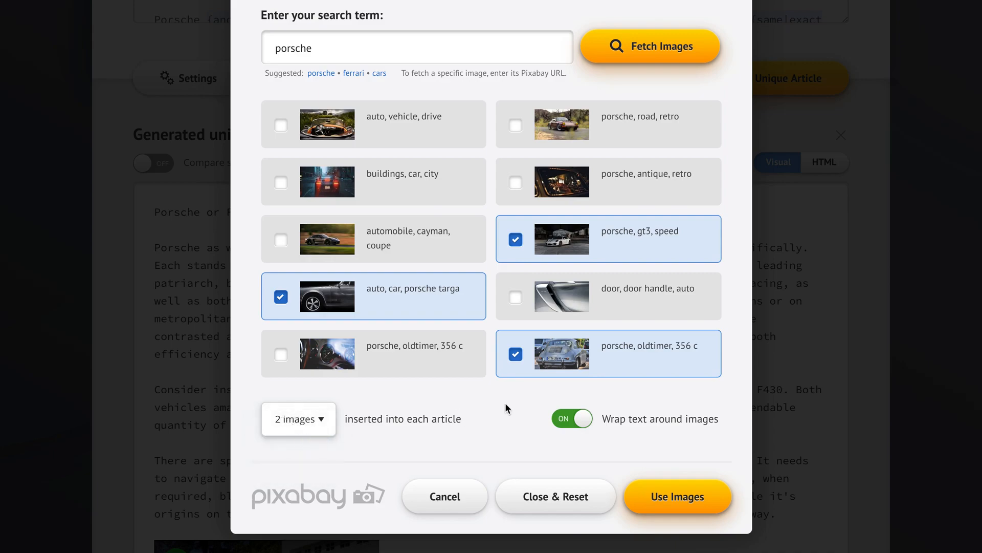
scroll(737, 382, down, 1)
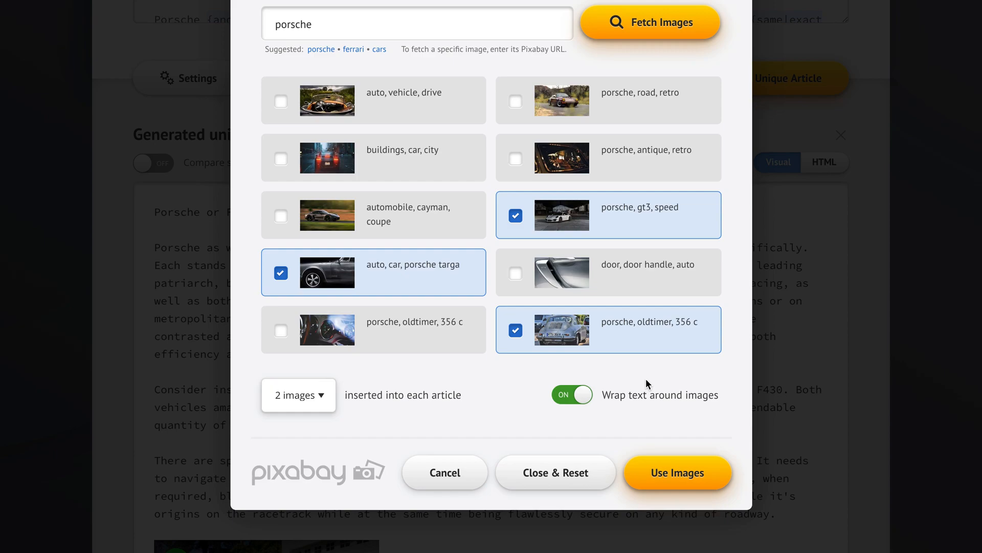
click(650, 396)
click(650, 396)
click(650, 396)
click(651, 396)
click(682, 477)
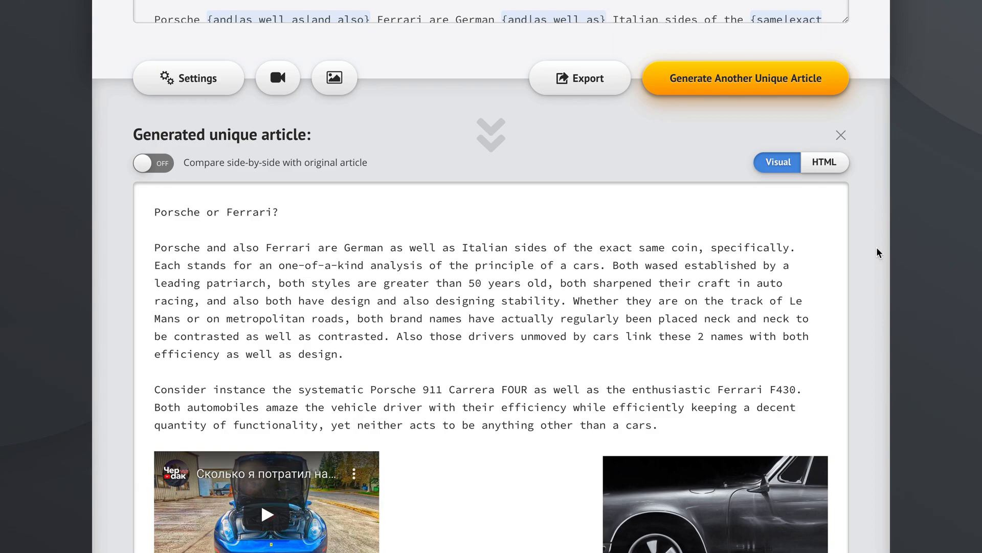
Generate another unique article and review how the images and videos are placed in it
click(763, 90)
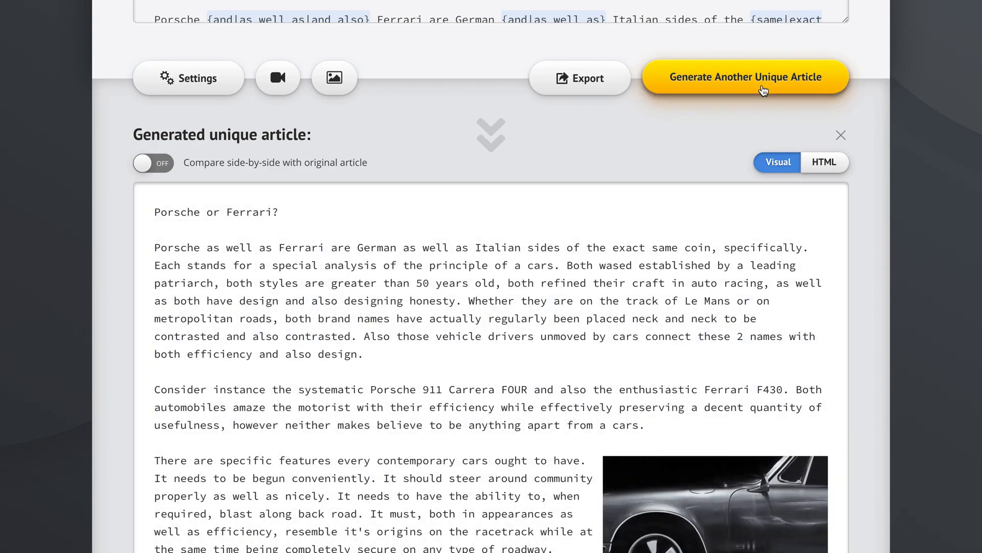
right_click(847, 193)
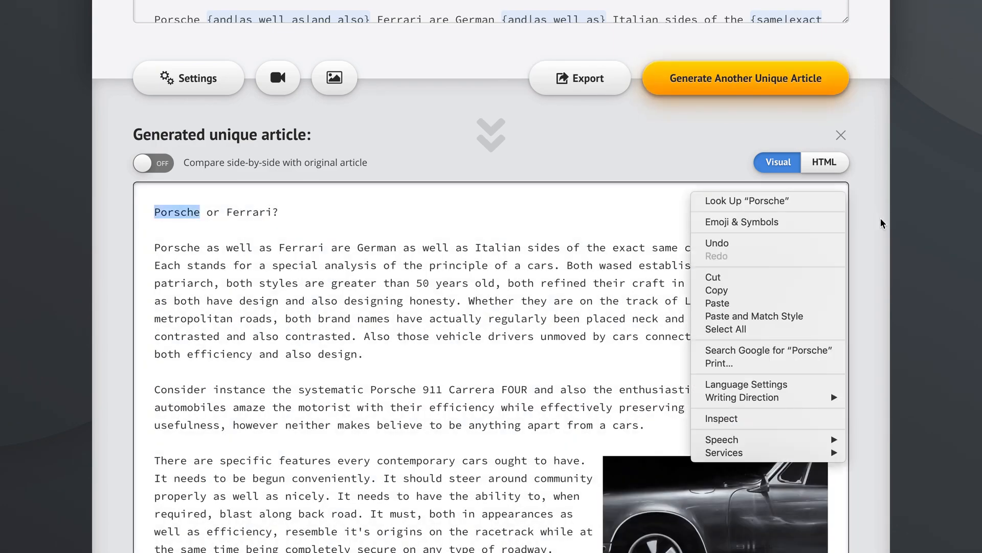
click(872, 244)
scroll(872, 245, down, 10)
scroll(753, 247, down, 10)
scroll(753, 248, up, 10)
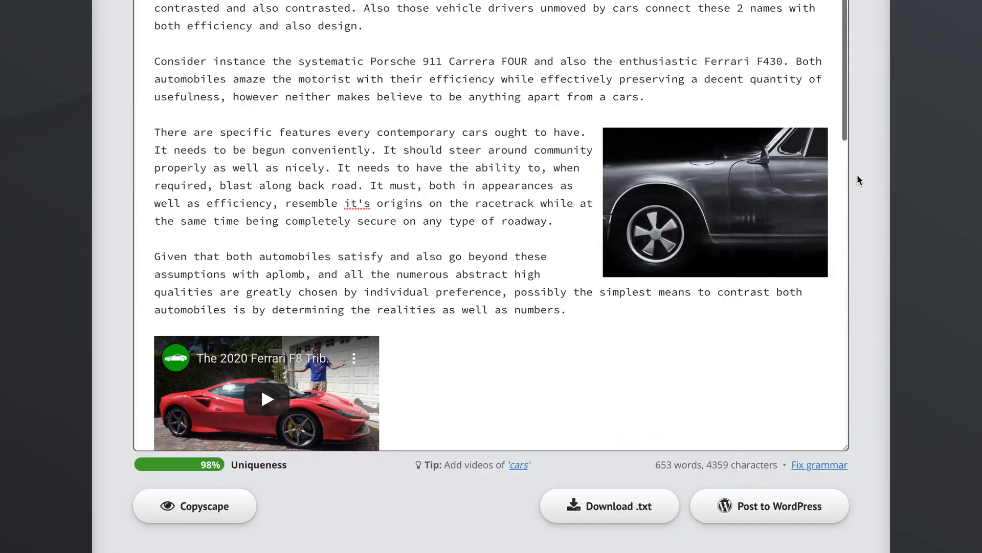
Turn on the side-by-side comparison of the generated article with the original article
scroll(859, 176, up, 8)
click(872, 203)
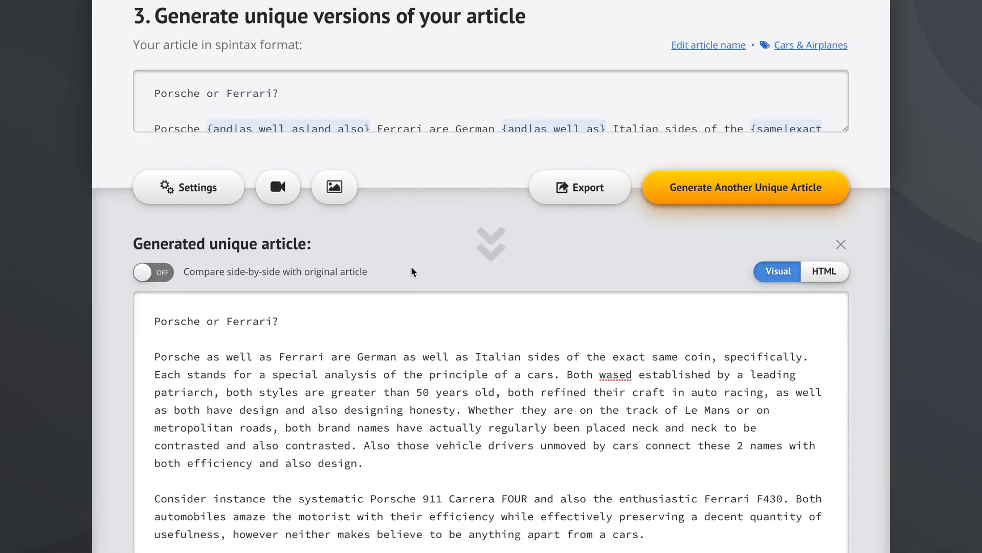
click(249, 276)
scroll(889, 367, down, 3)
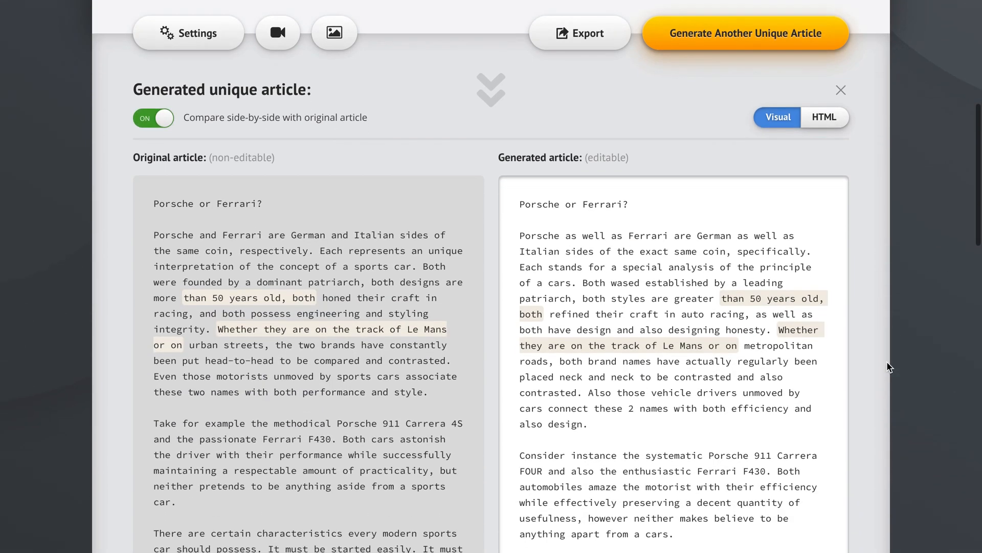
Examine the generated article beside the original, checking the matching phrases, the uniqueness and the placement of the images and video
scroll(492, 392, down, 15)
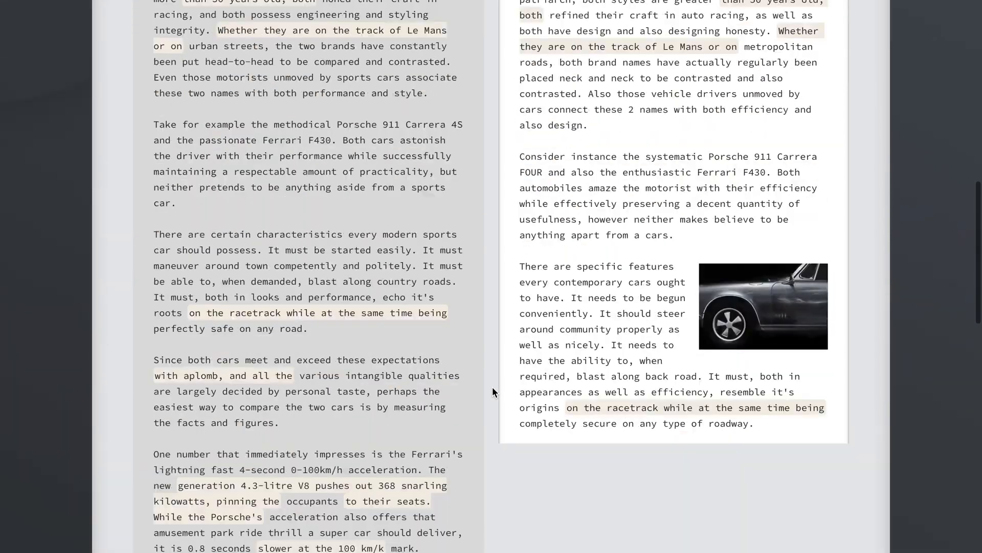
scroll(492, 392, down, 7)
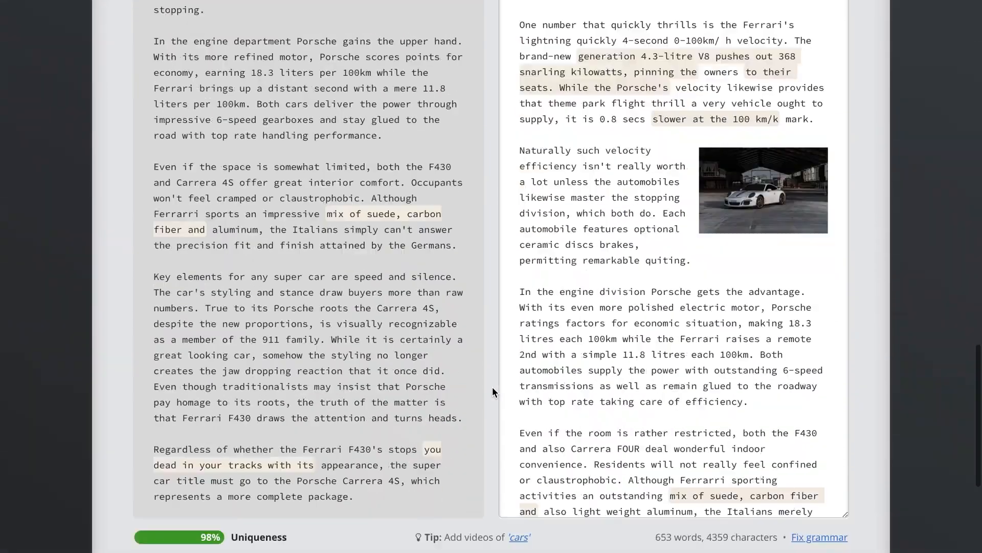
scroll(492, 392, up, 10)
scroll(493, 386, up, 10)
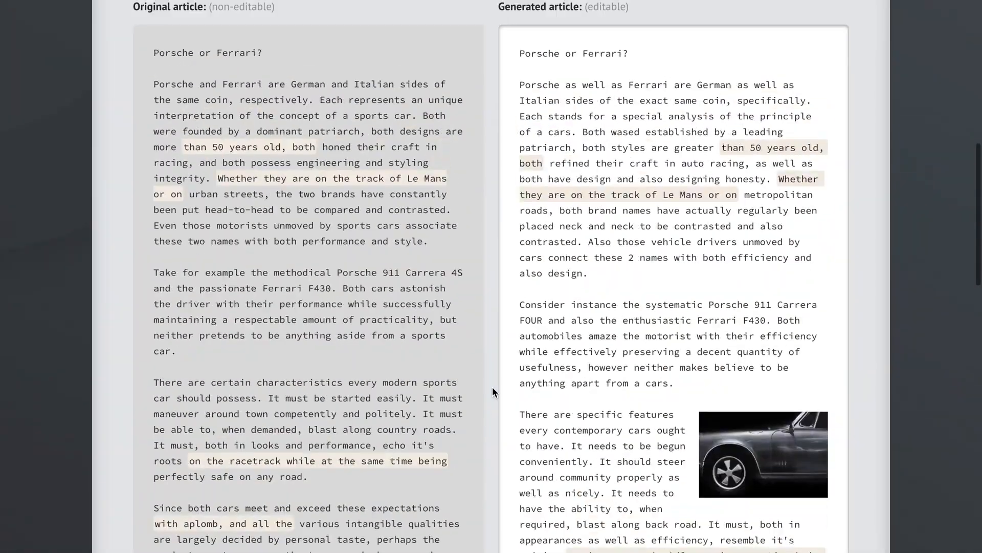
scroll(492, 387, down, 3)
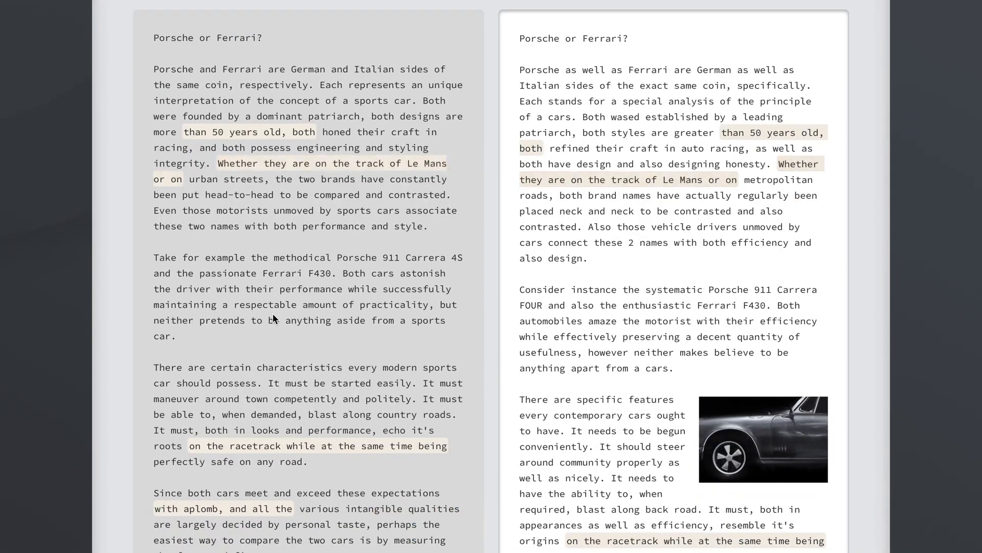
scroll(492, 376, down, 5)
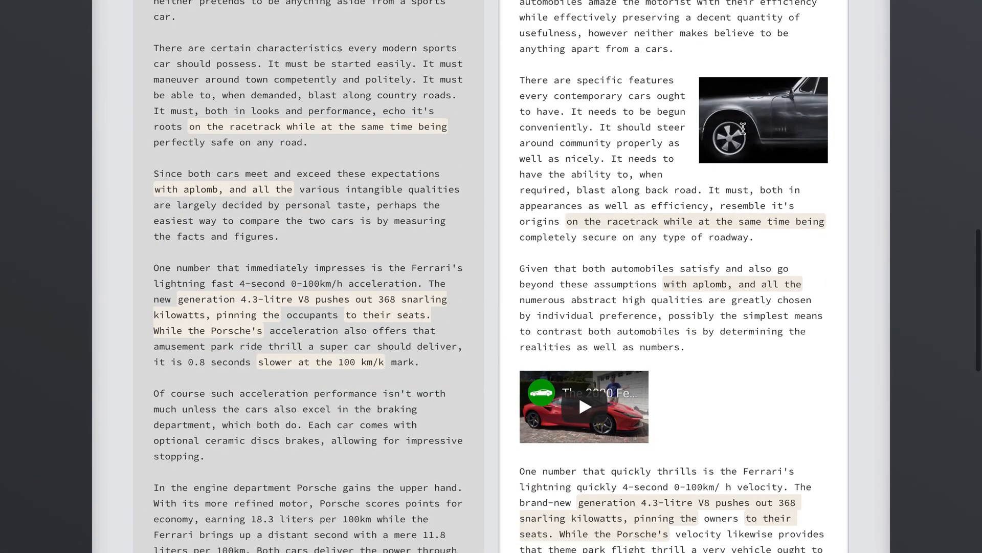
scroll(588, 337, down, 5)
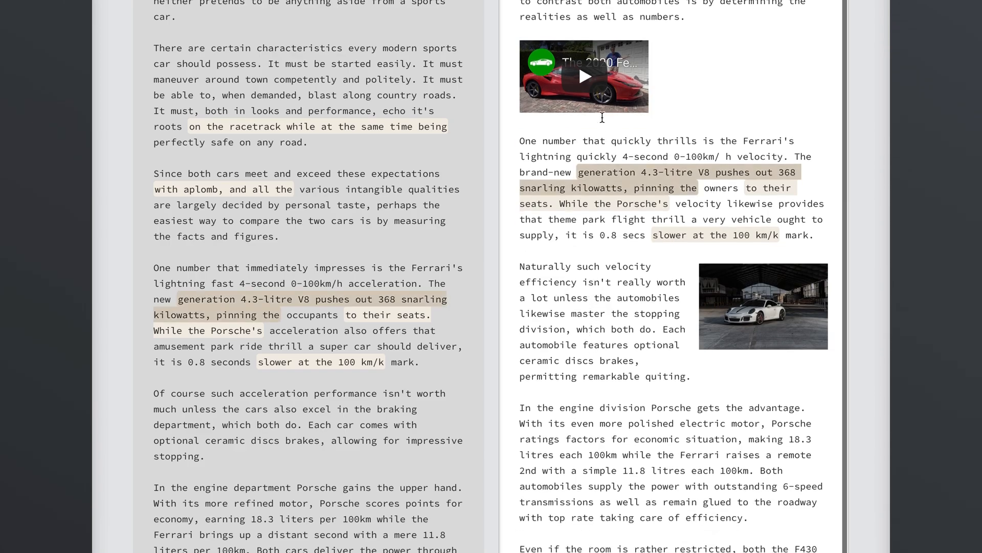
scroll(629, 356, up, 5)
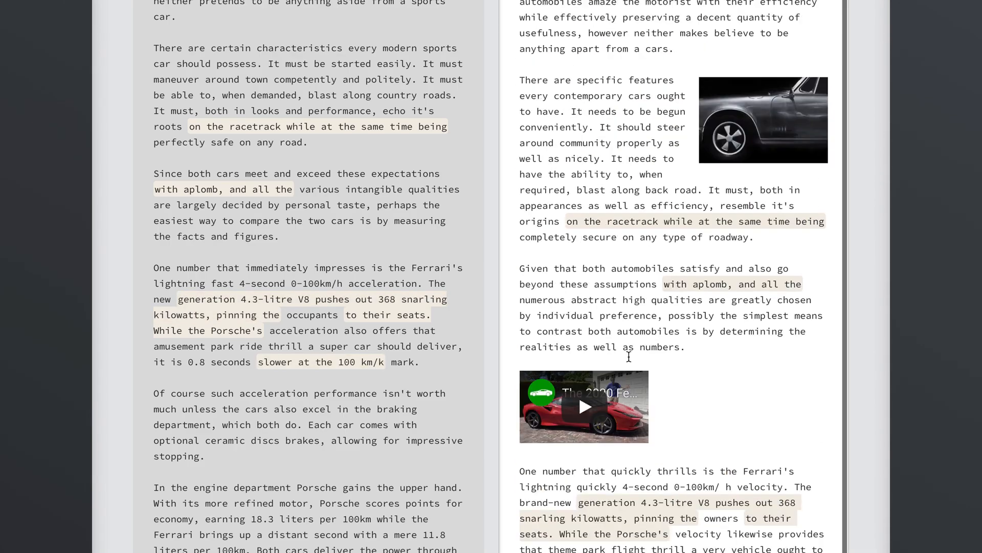
Generate another unique article and compare it with the original down to the uniqueness score
scroll(484, 220, up, 10)
click(739, 88)
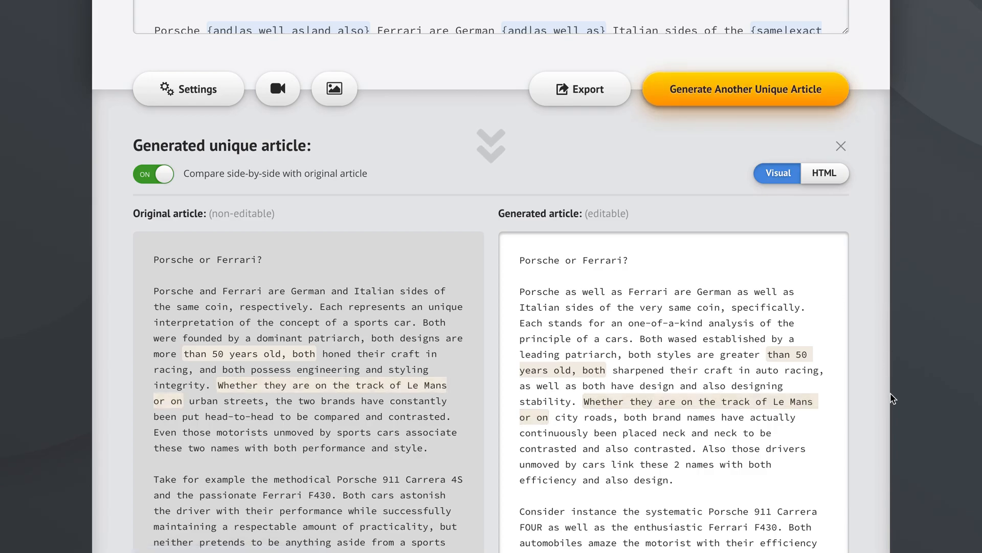
scroll(893, 399, down, 20)
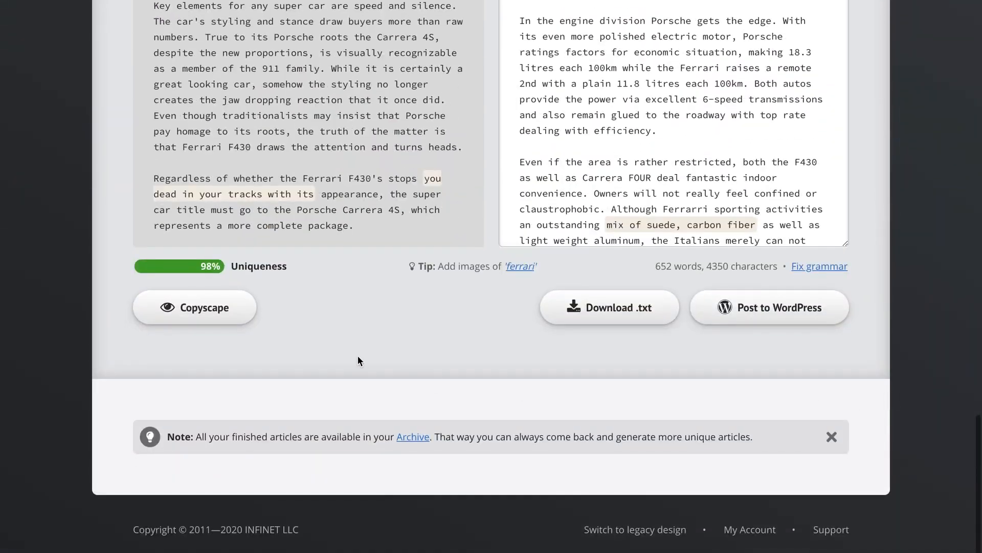
scroll(868, 142, up, 20)
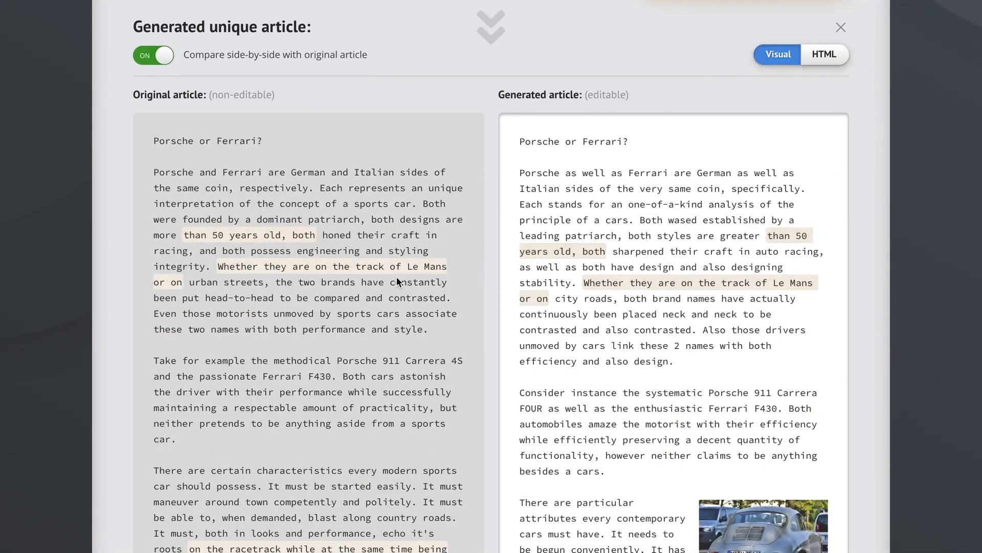
Replace "50" with "fifty" in the first paragraph of the generated article
click(803, 237)
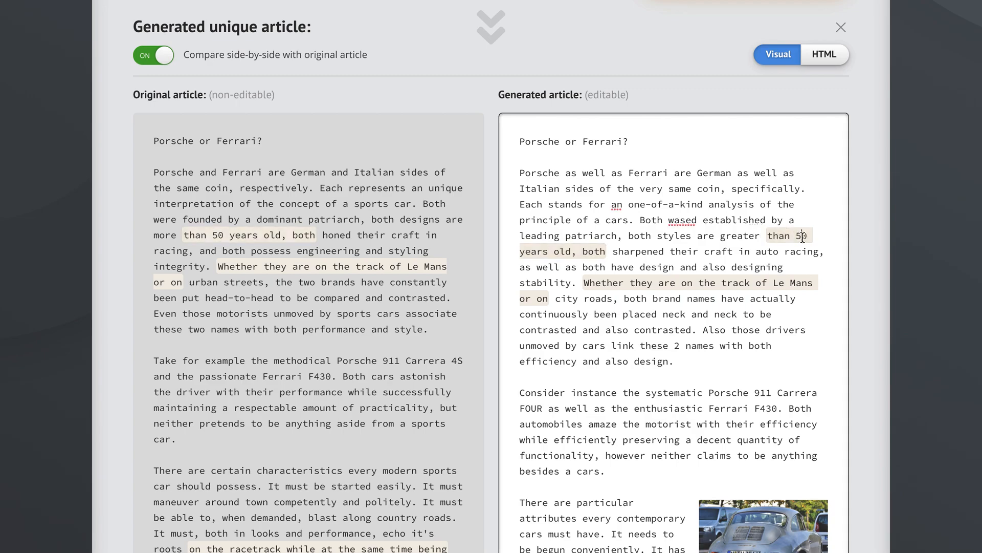
double_click(803, 235)
text(fifty)
click(928, 219)
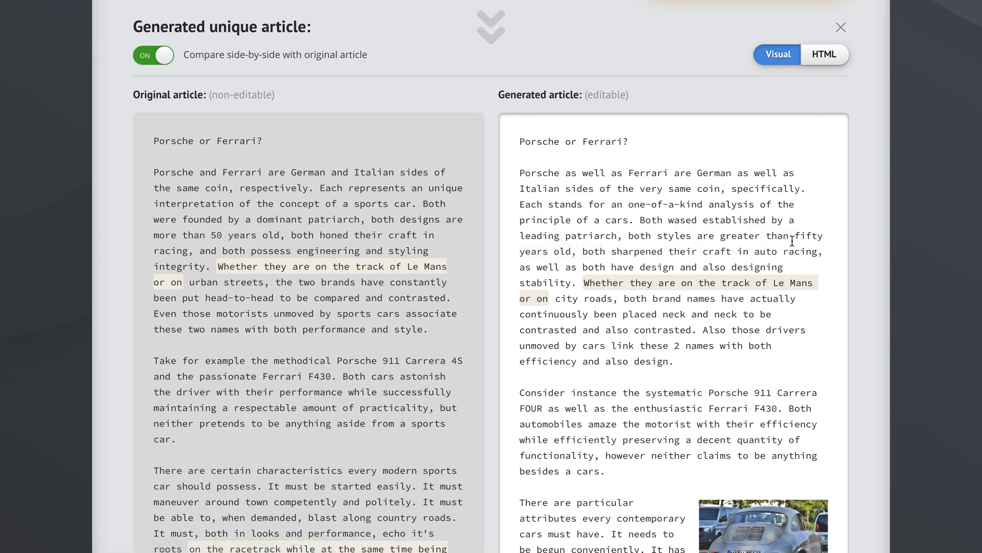
Set the number of unique articles for export to 500 and cancel the export
scroll(867, 202, up, 1)
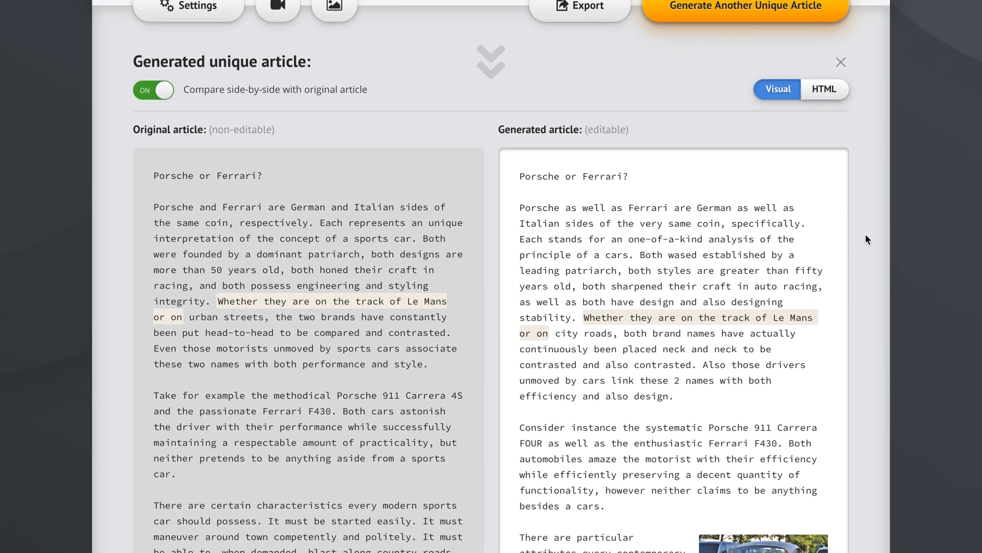
scroll(866, 235, up, 5)
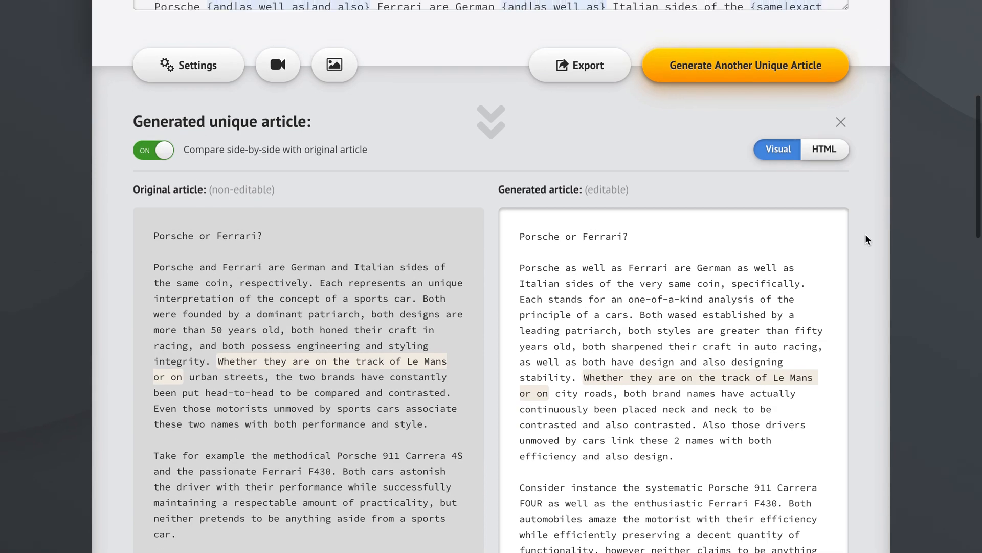
scroll(865, 238, up, 1)
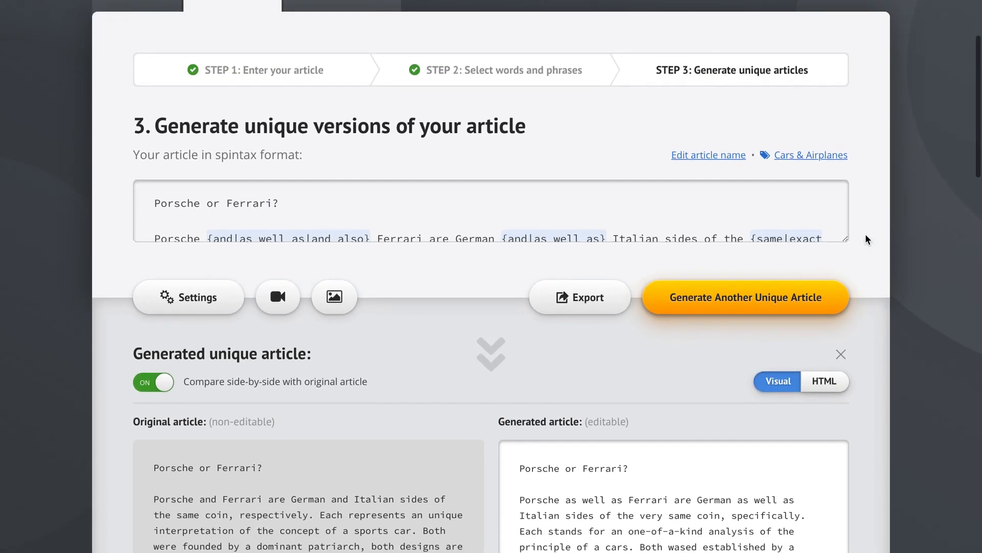
click(571, 294)
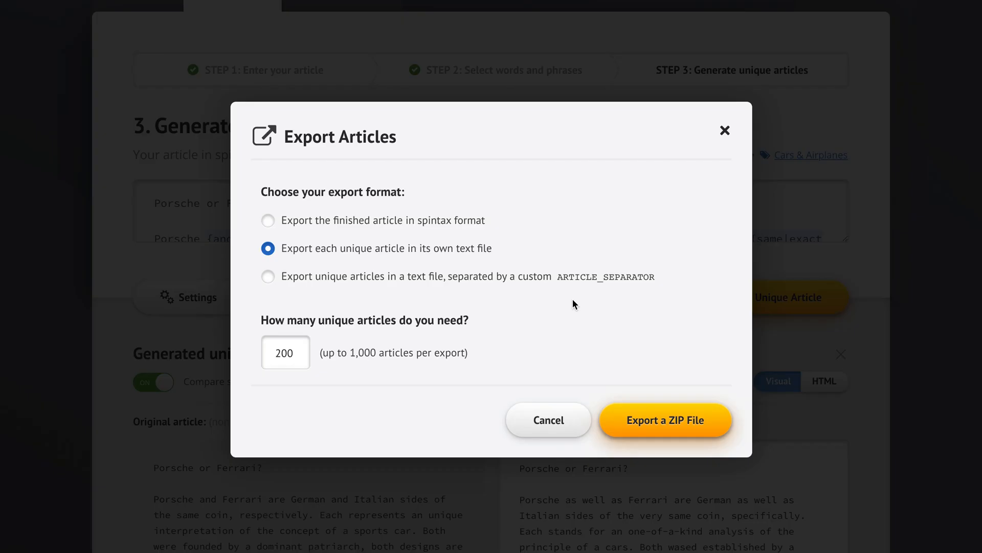
drag(297, 353, 252, 358)
text(500)
click(567, 307)
click(543, 417)
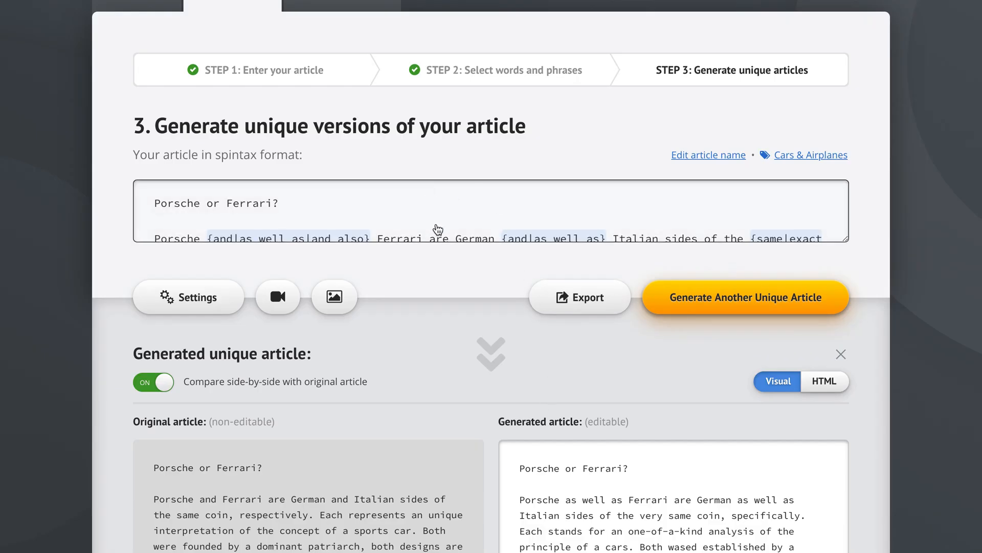
Turn off enriching articles with headings and bullet points, and turn off never using original words when synonyms are available
click(174, 297)
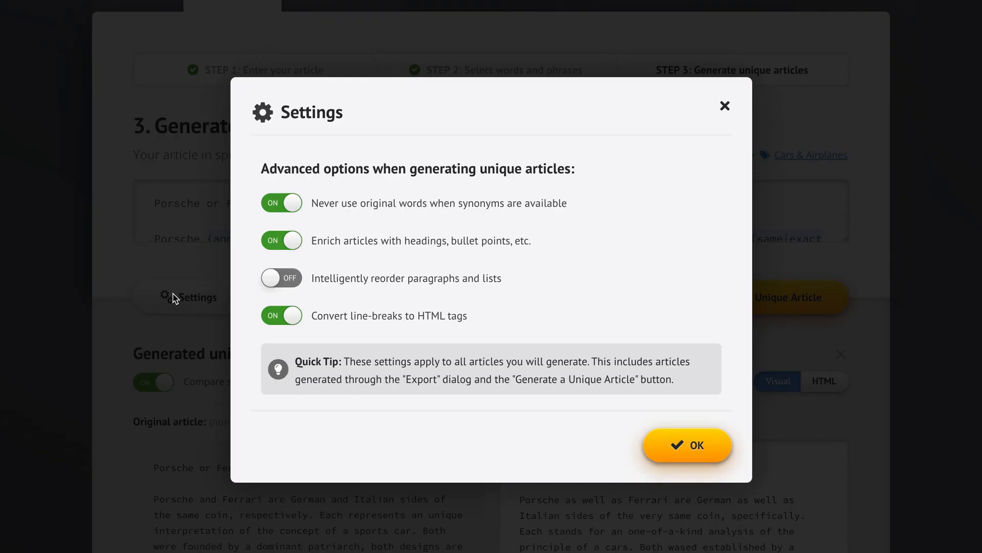
click(384, 248)
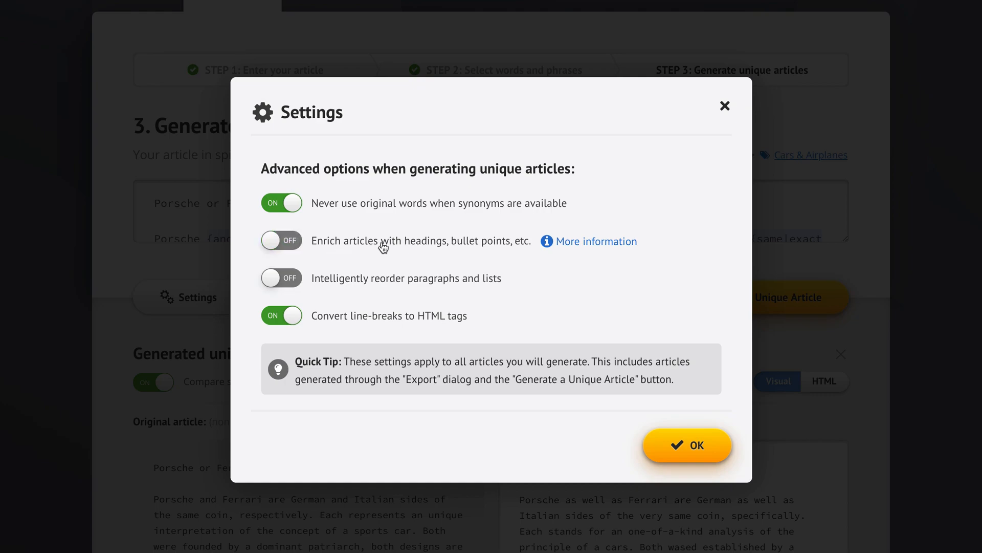
mouse_move(426, 213)
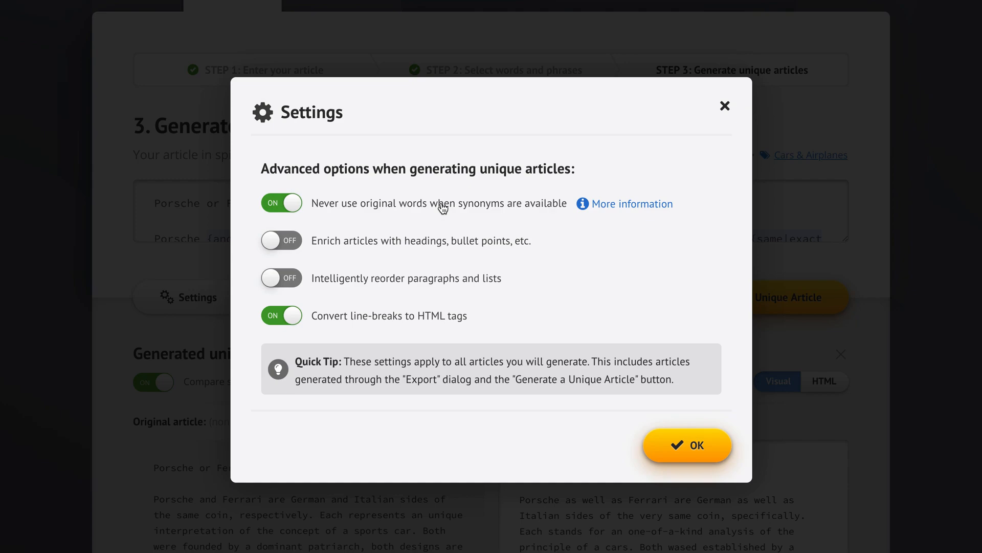
click(443, 208)
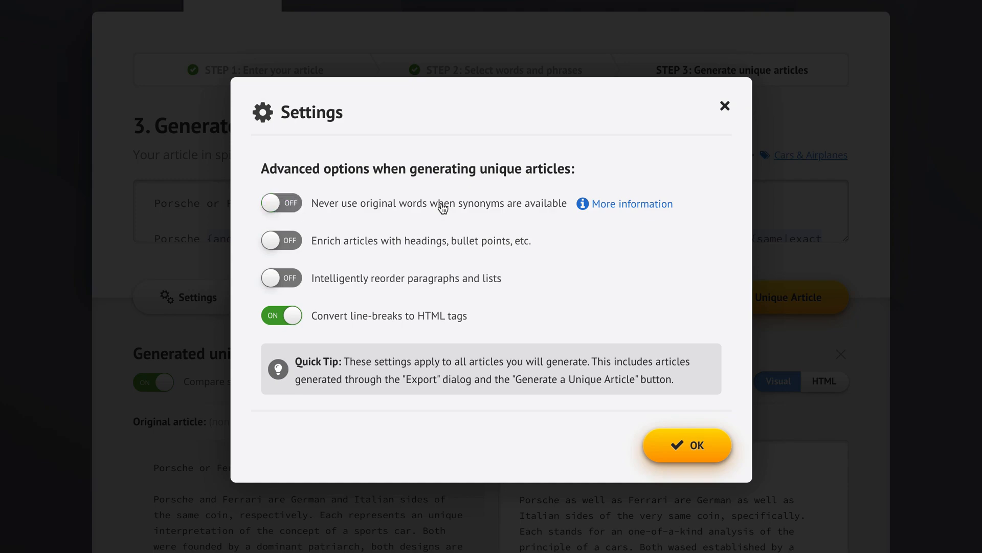
click(689, 446)
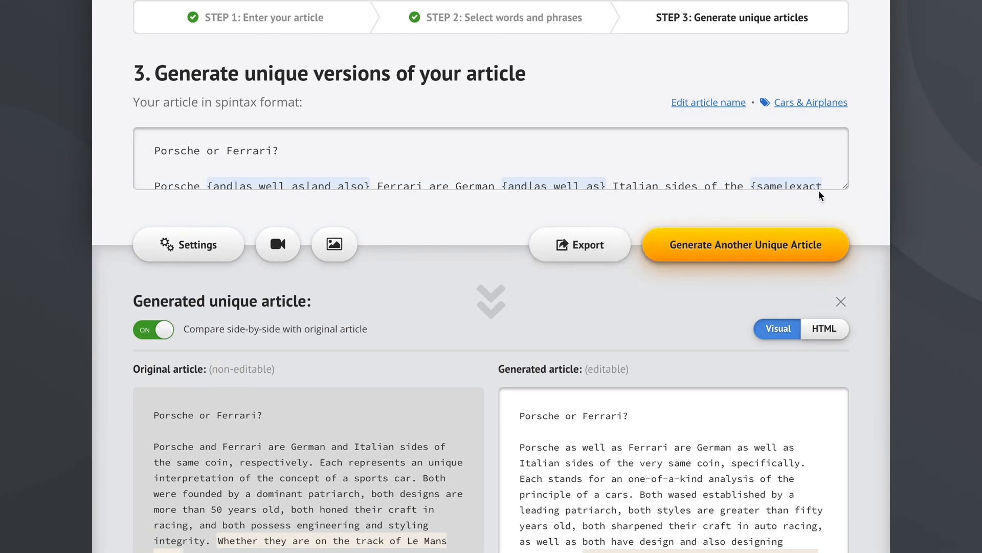
Turn on the setting that never uses original words when synonyms are available
click(464, 166)
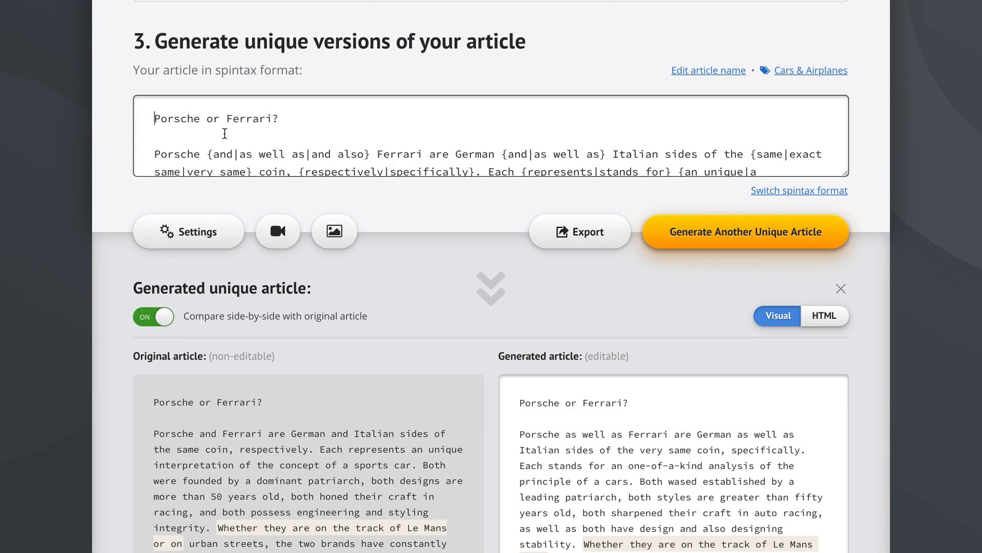
click(195, 230)
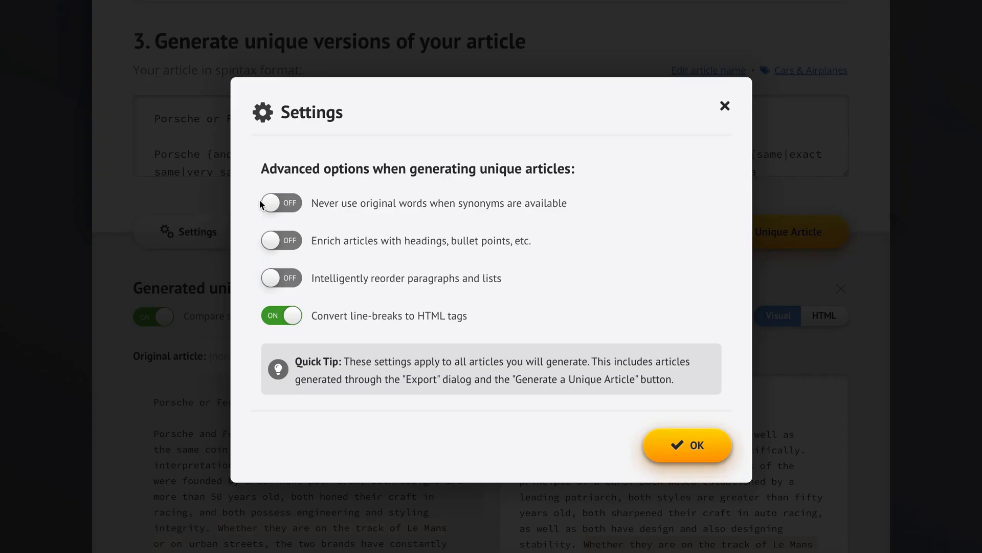
mouse_move(340, 207)
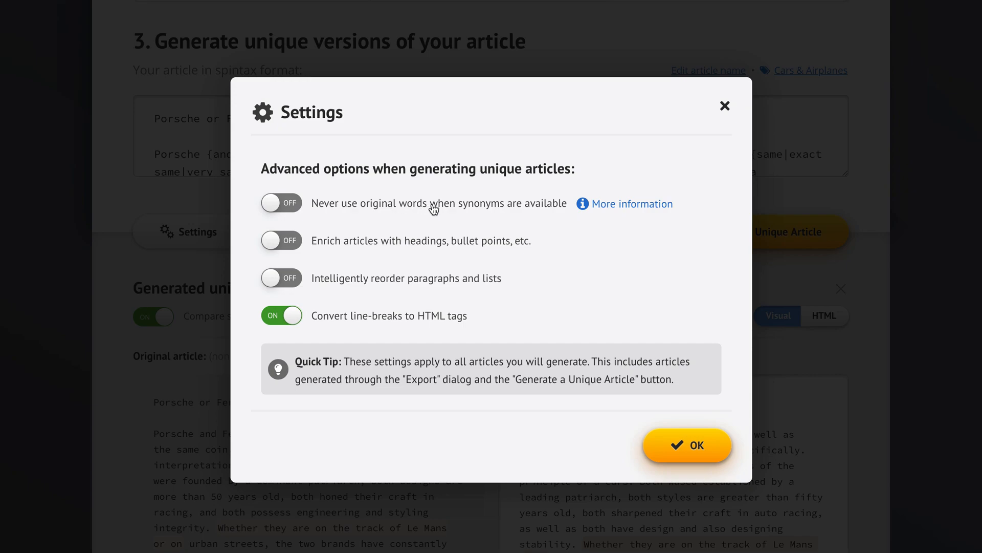
click(531, 206)
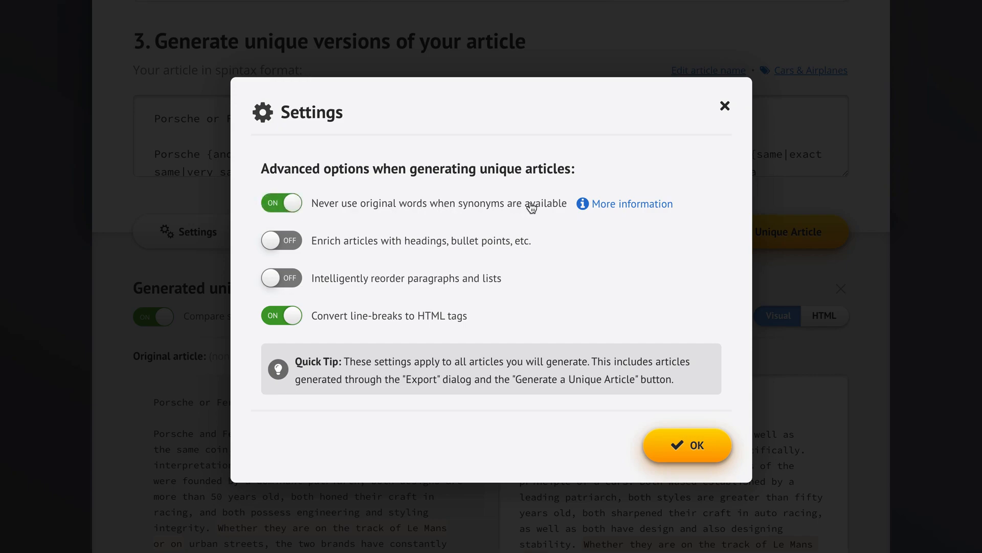
click(697, 438)
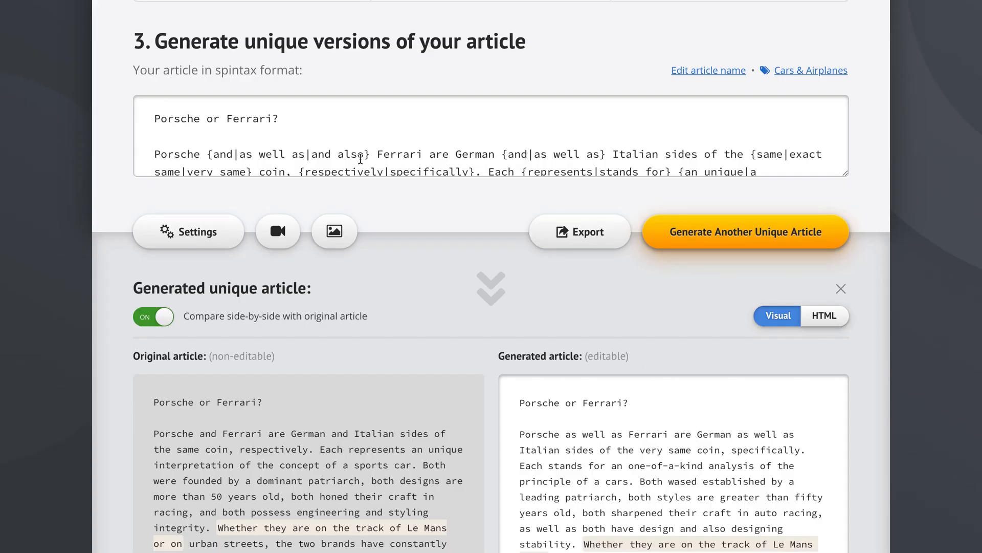
Highlight the original word "and" in the first spintax group to inspect it against its synonyms
double_click(221, 152)
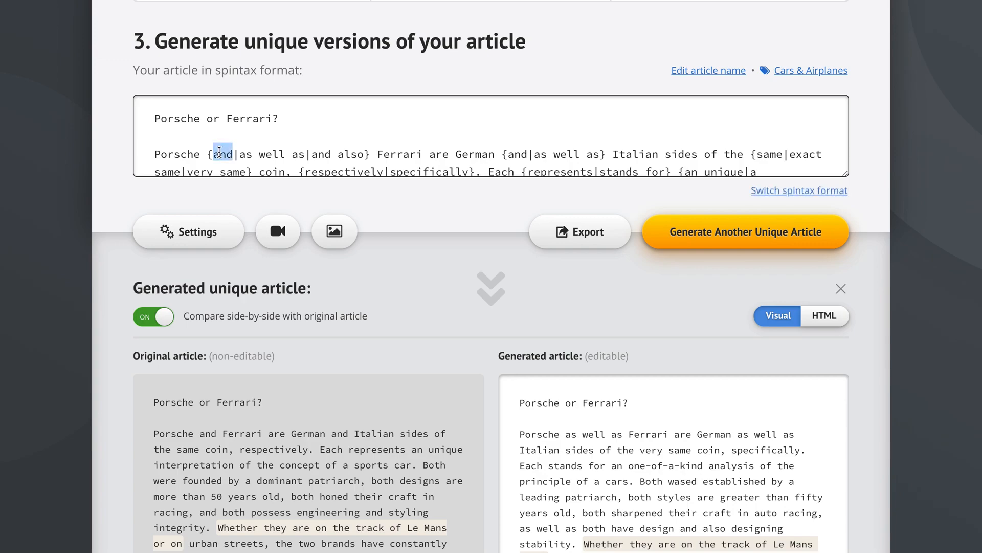
click(241, 134)
click(447, 201)
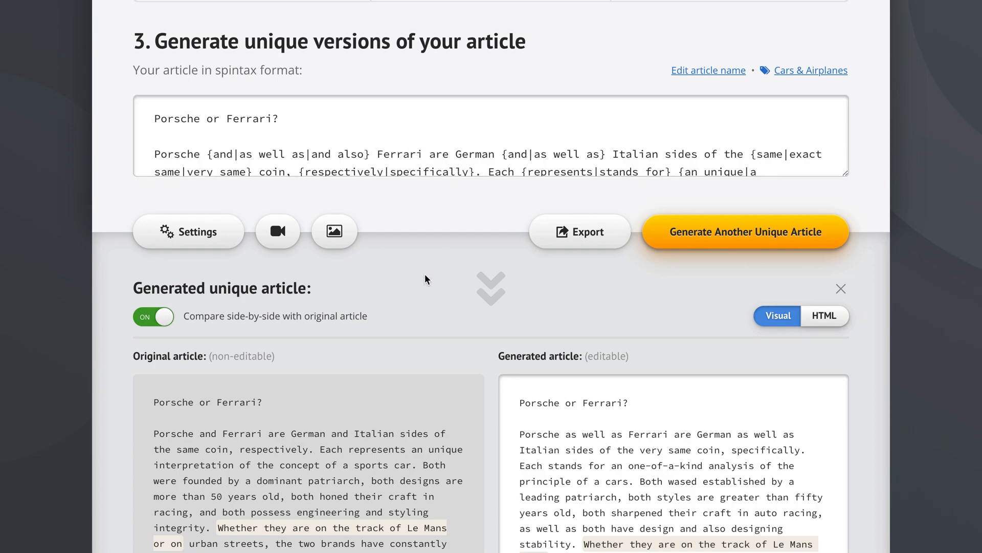
Generate another unique article with the changed settings and review its text, media and uniqueness against the original
scroll(425, 274, down, 2)
scroll(425, 278, down, 1)
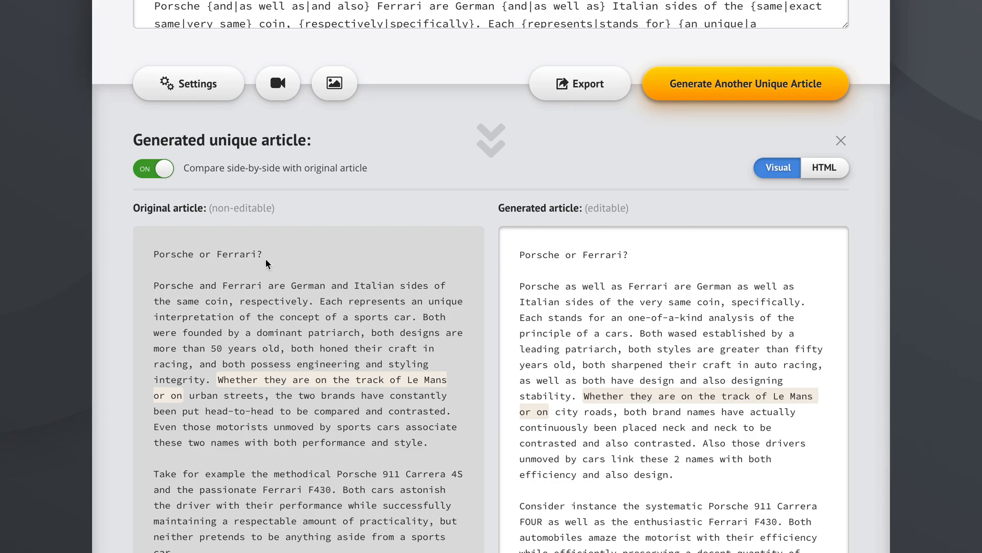
click(697, 92)
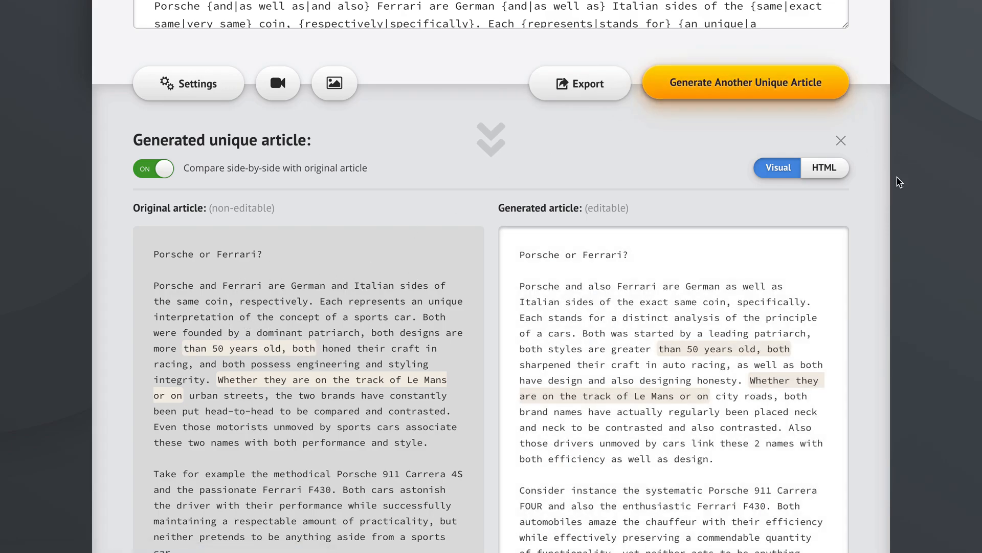
scroll(904, 347, down, 15)
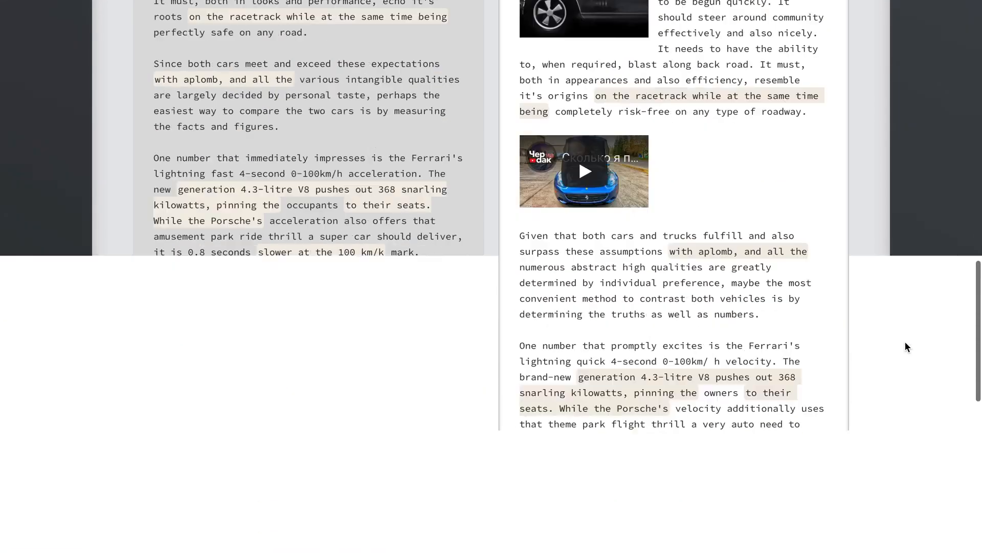
scroll(905, 344, down, 6)
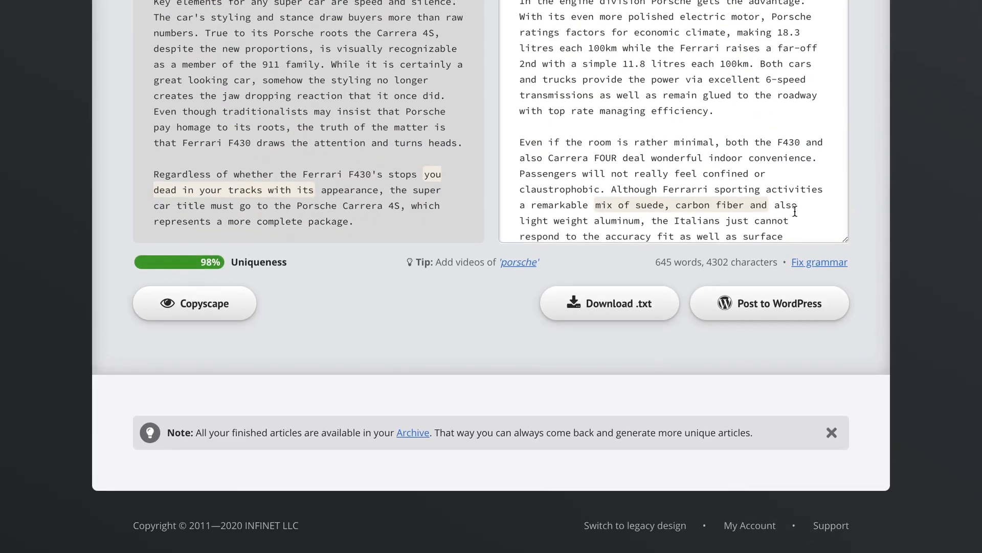
scroll(867, 128, up, 20)
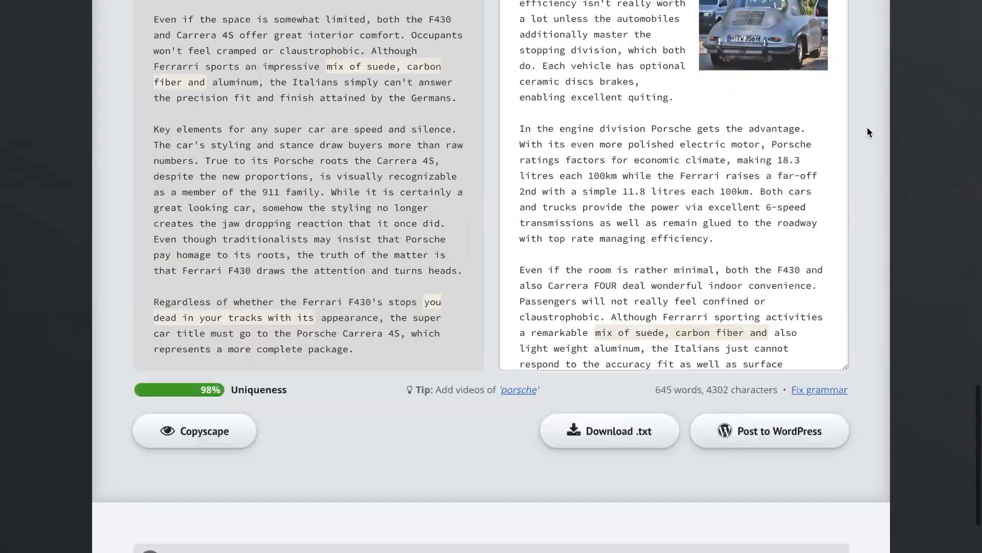
scroll(868, 132, down, 4)
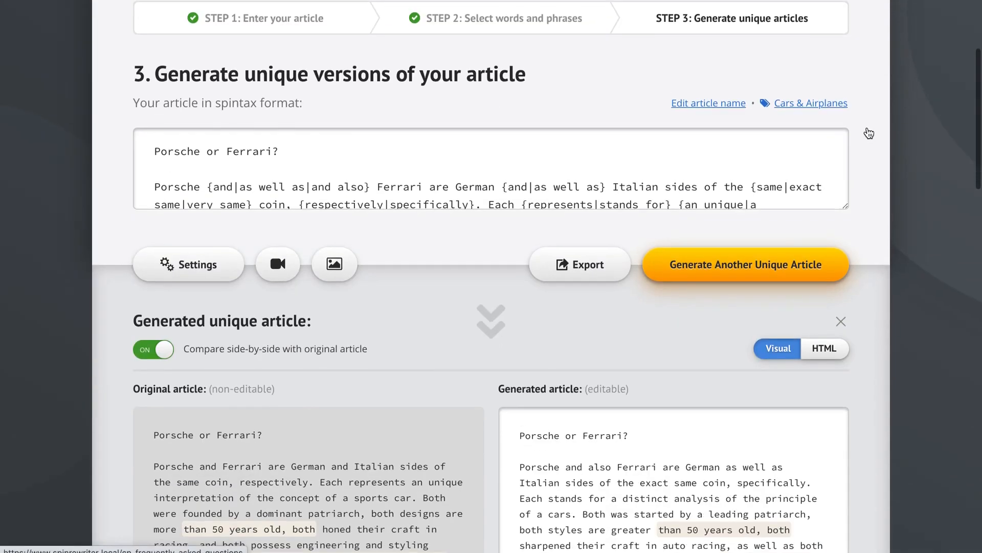
Review the advanced options for generating unique articles and look over the generated article beside the original
click(169, 265)
mouse_move(433, 209)
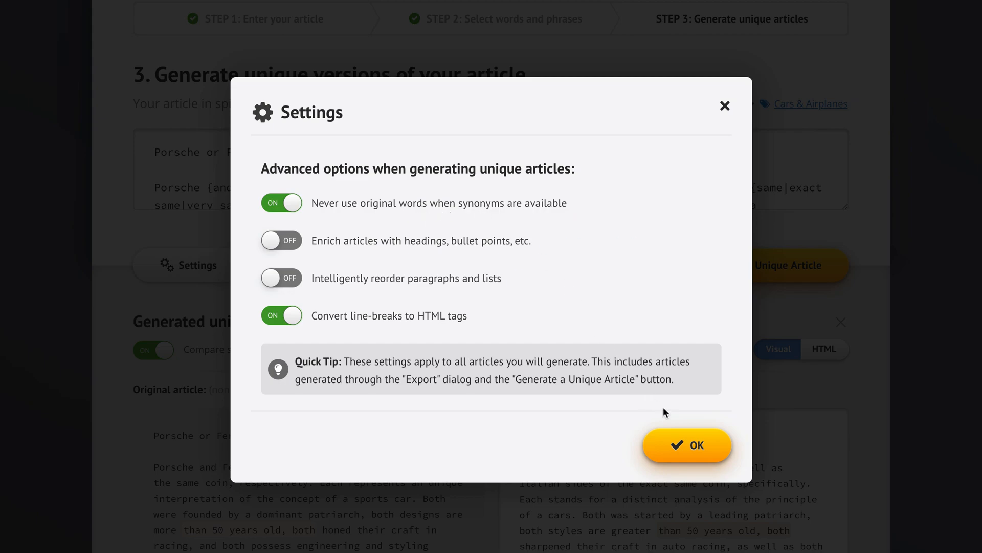
click(684, 445)
scroll(877, 266, down, 1)
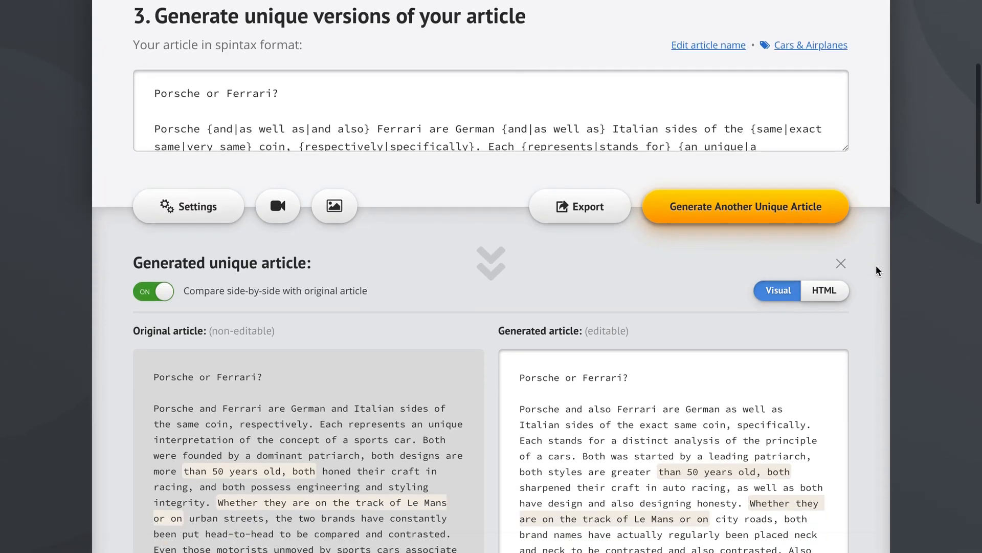
scroll(876, 270, up, 1)
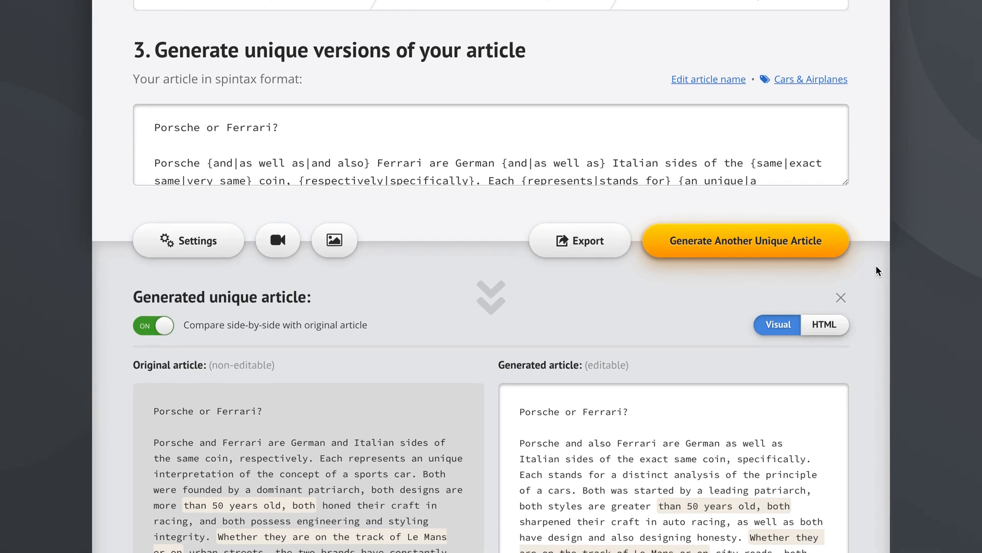
scroll(876, 270, down, 4)
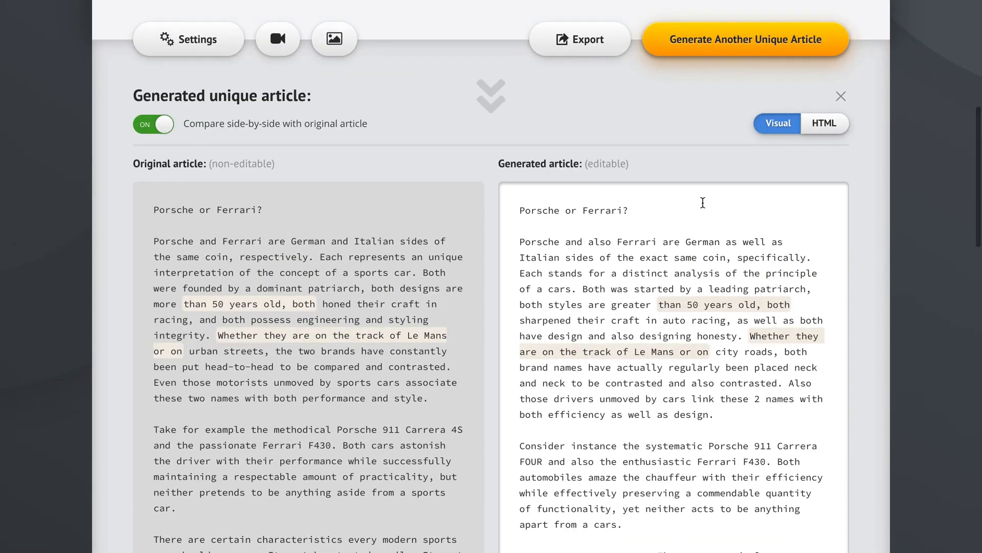
scroll(864, 220, up, 6)
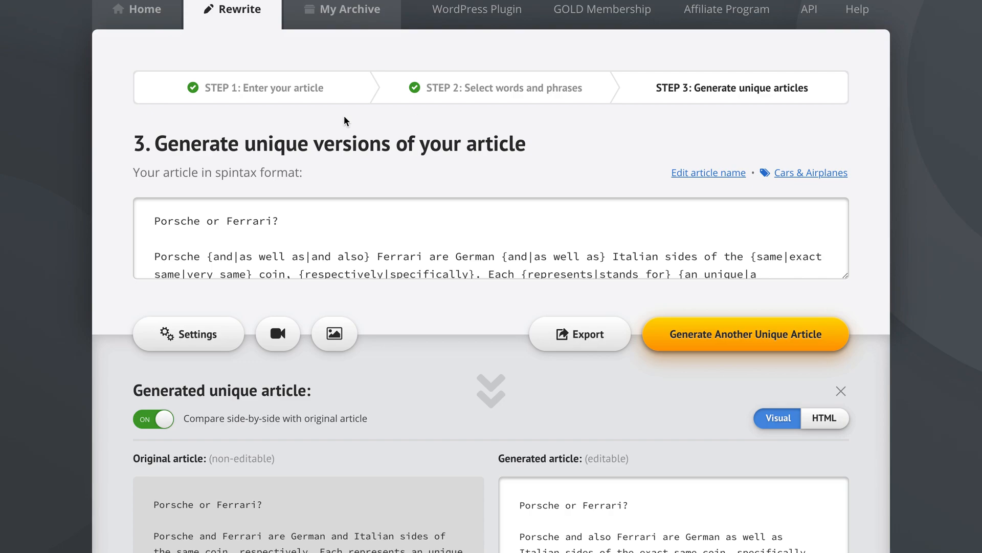
Return to the article entry stage and look through the original "Porsche or Ferrari?" text
click(245, 91)
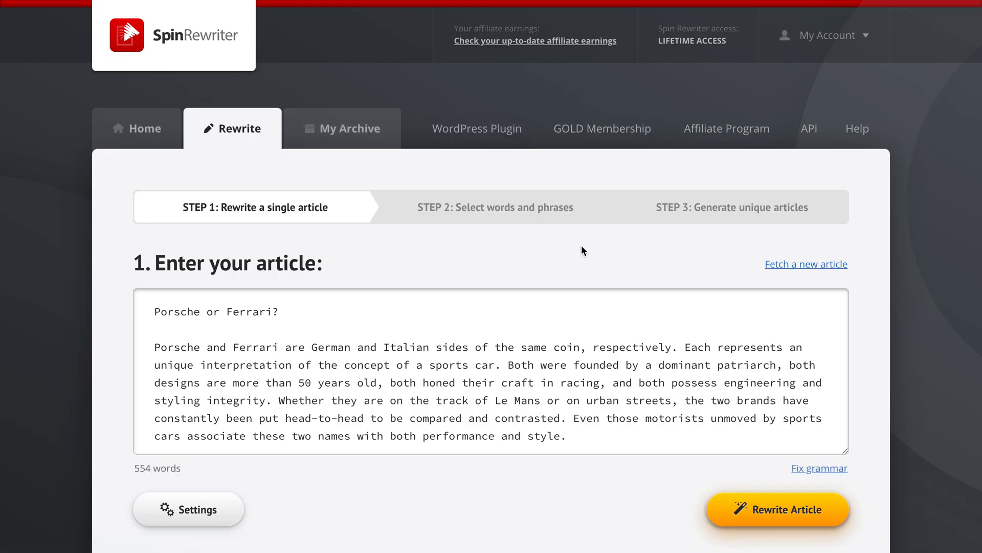
scroll(887, 327, down, 1)
scroll(717, 299, down, 10)
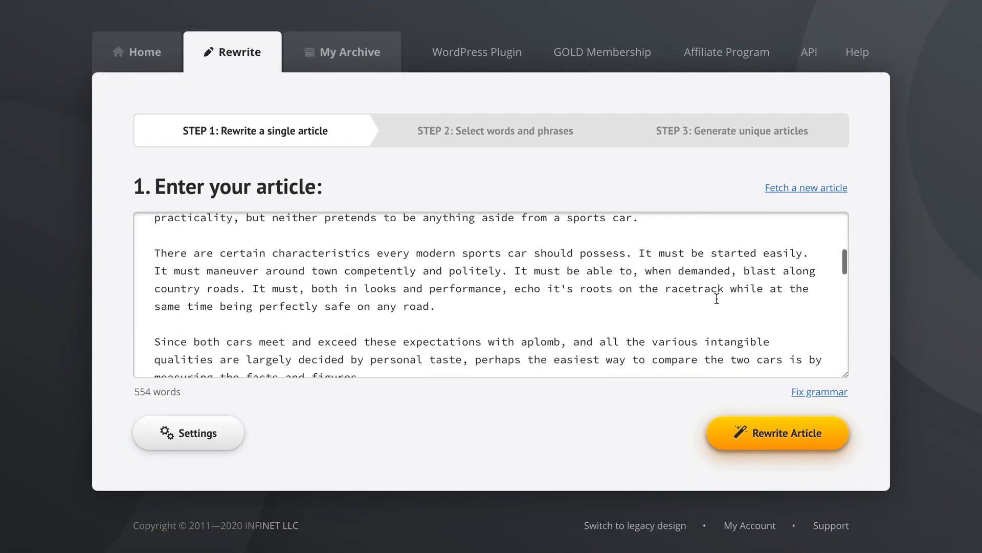
scroll(717, 299, up, 10)
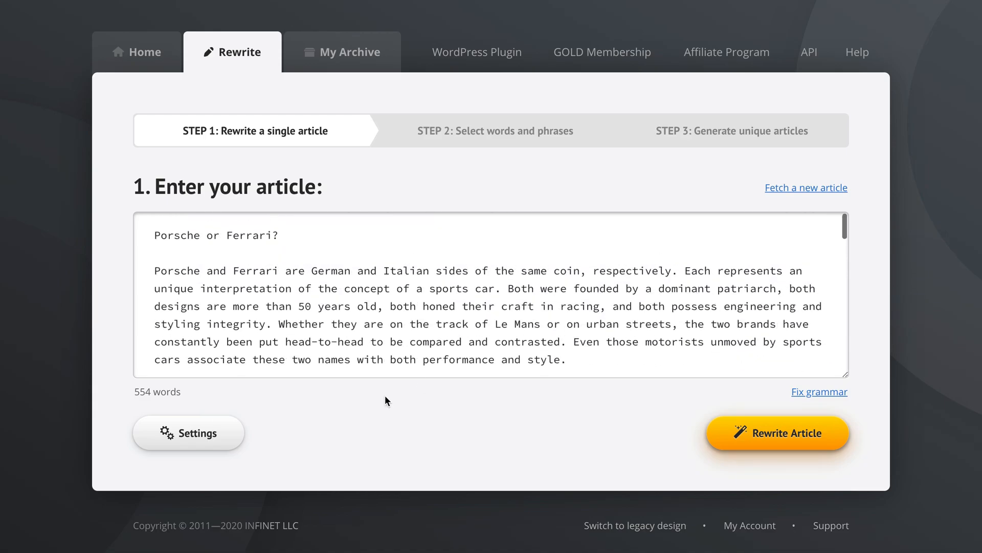
Turn on automatically starting the One Click Rewrite process in Step 2 in the advanced rewriting settings
click(197, 433)
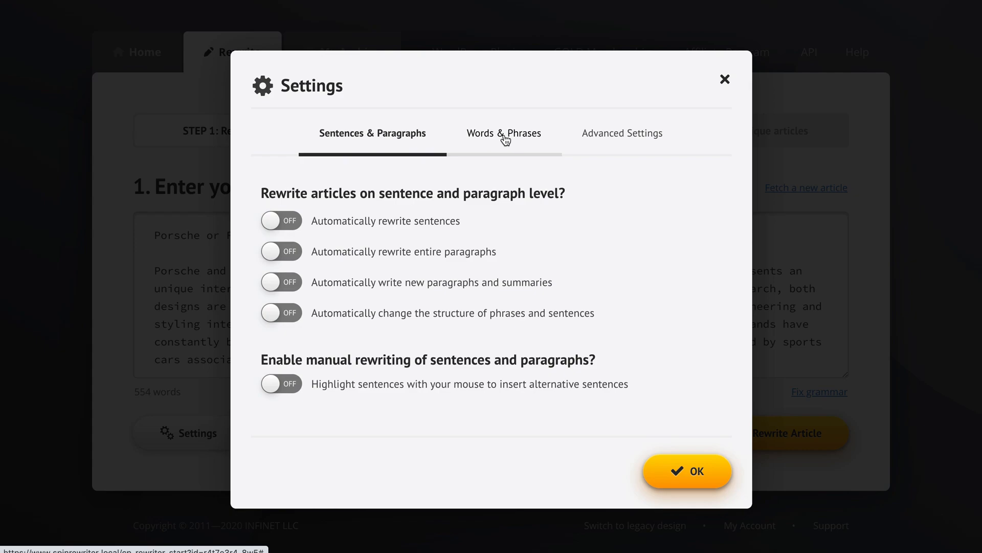
click(620, 136)
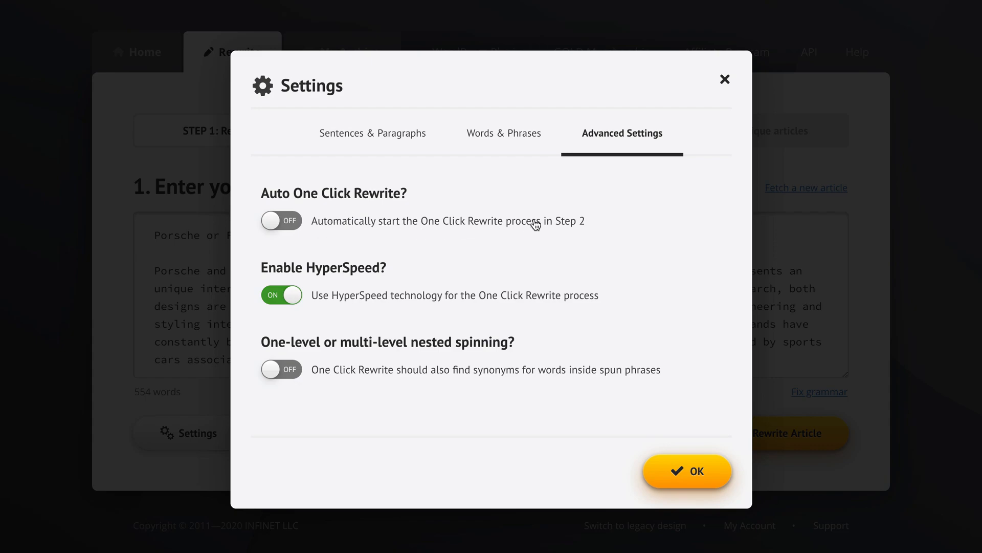
click(352, 223)
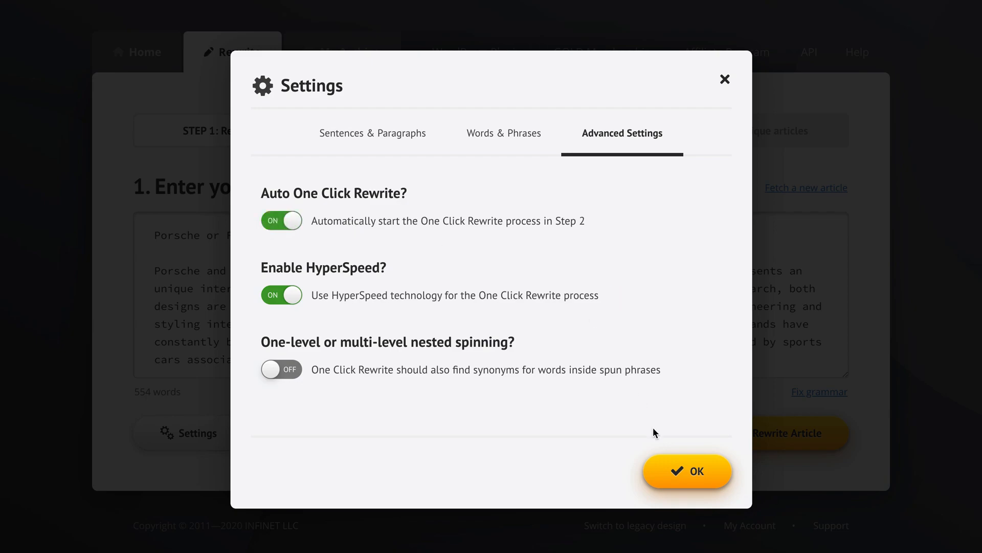
click(687, 470)
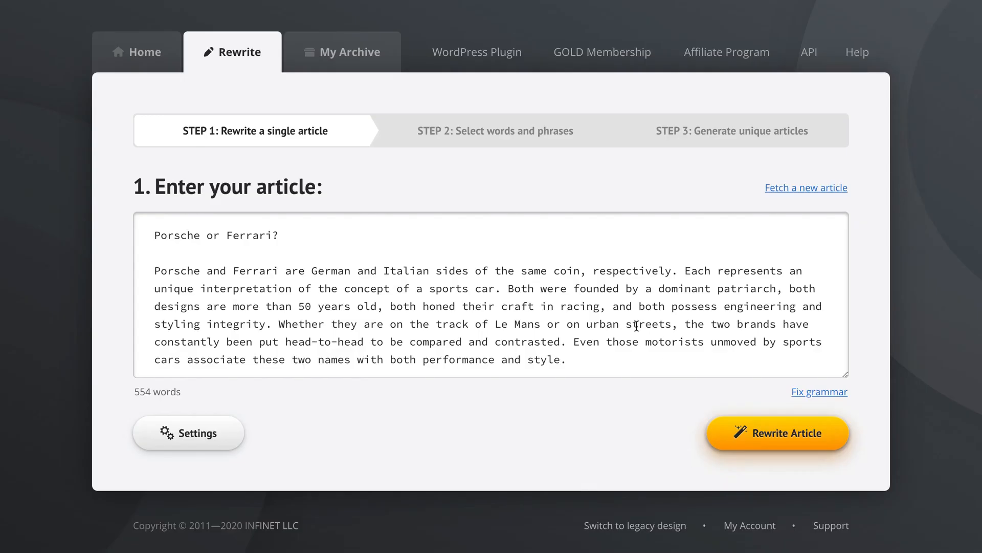
Rewrite the "Porsche or Ferrari?" article with the automatic One Click Rewrite and finalize the resulting spintax version
scroll(551, 293, down, 15)
scroll(551, 292, up, 15)
click(801, 436)
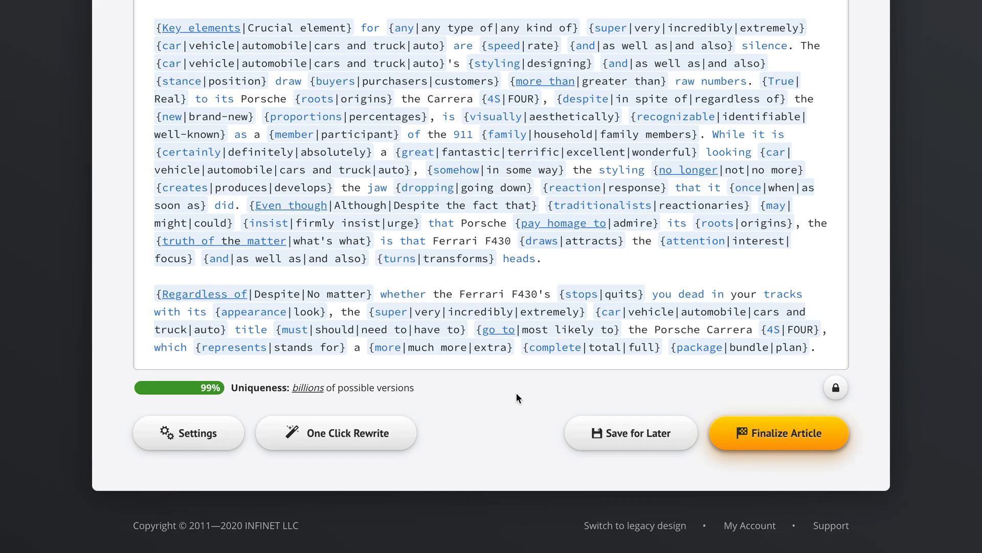
click(770, 434)
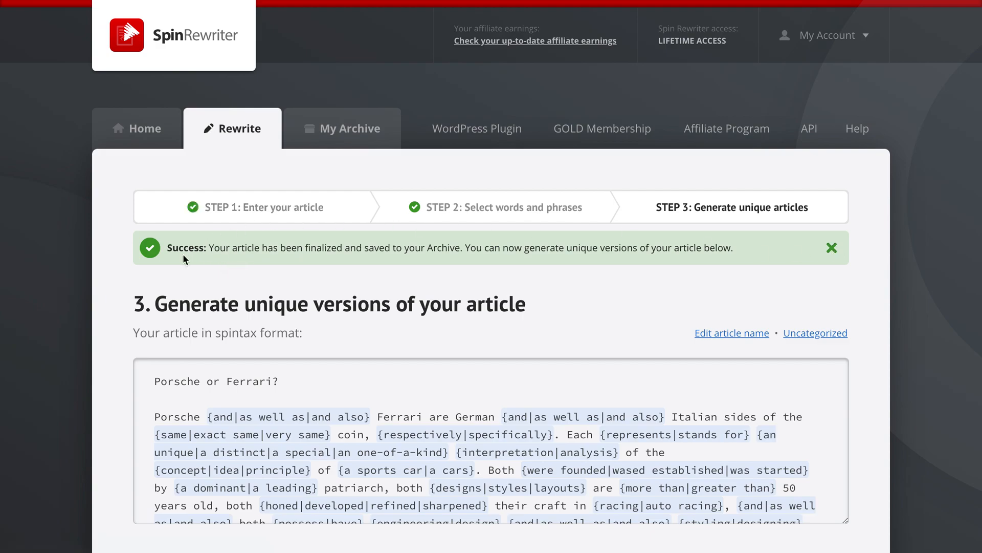
click(832, 249)
Generate a unique article from the finalized spintax and review its text
scroll(864, 320, down, 5)
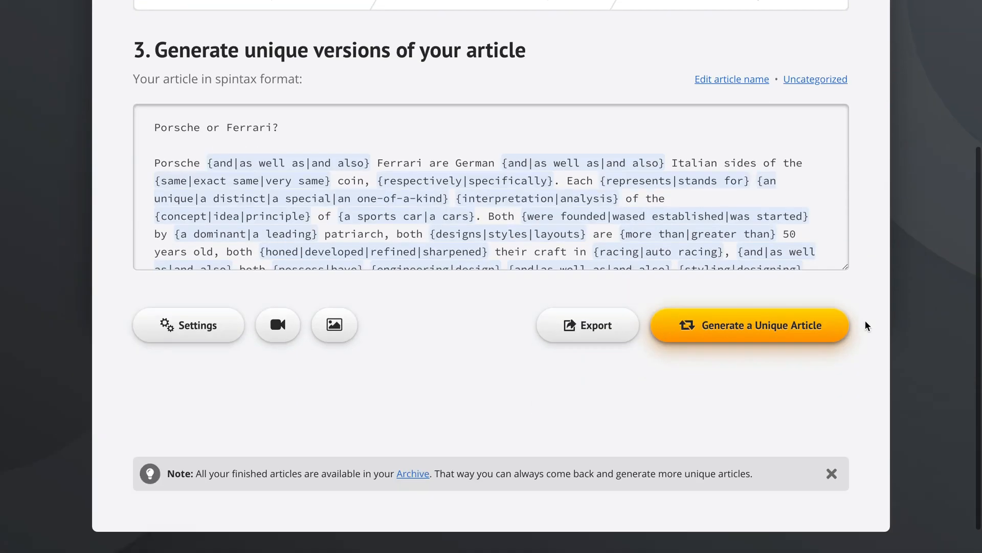
click(735, 285)
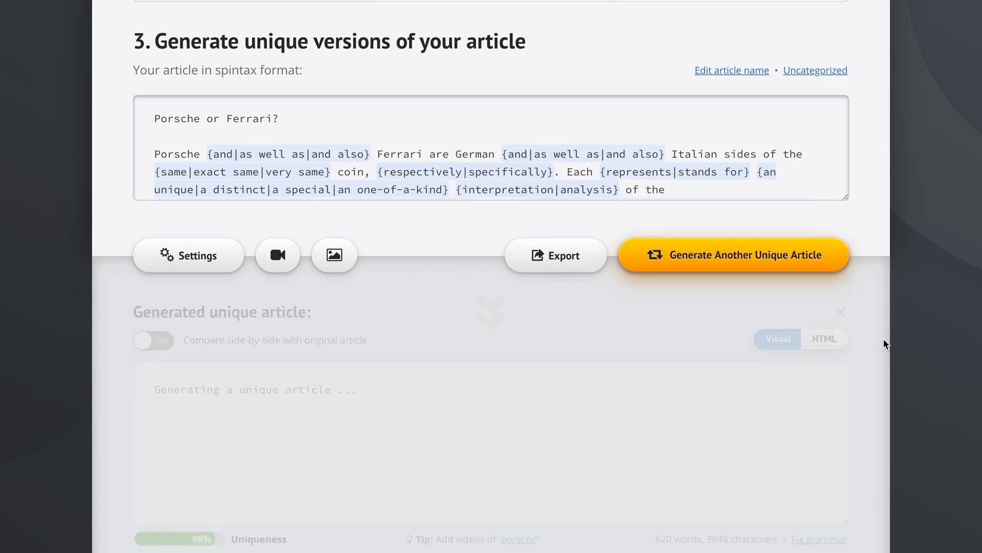
scroll(883, 339, down, 1)
scroll(754, 263, down, 15)
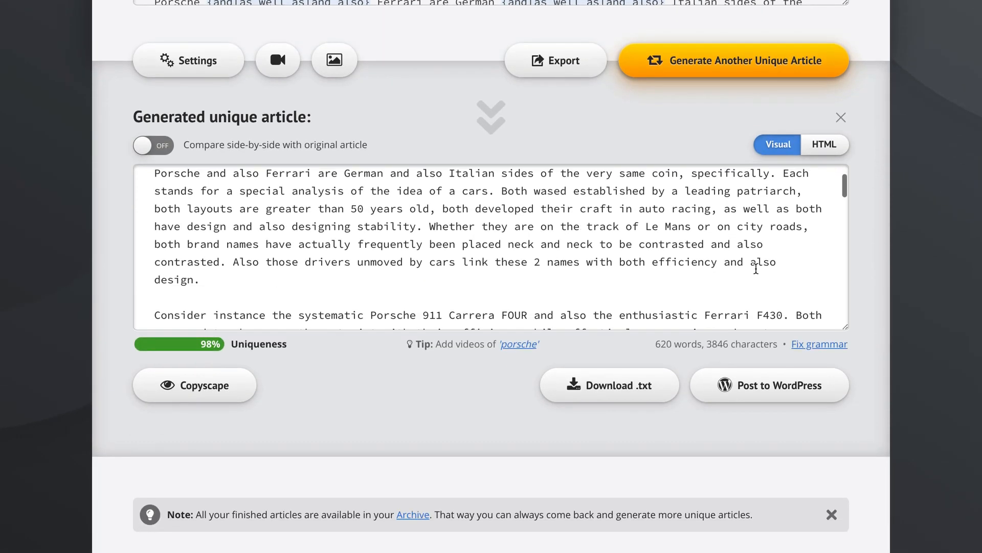
scroll(756, 268, up, 15)
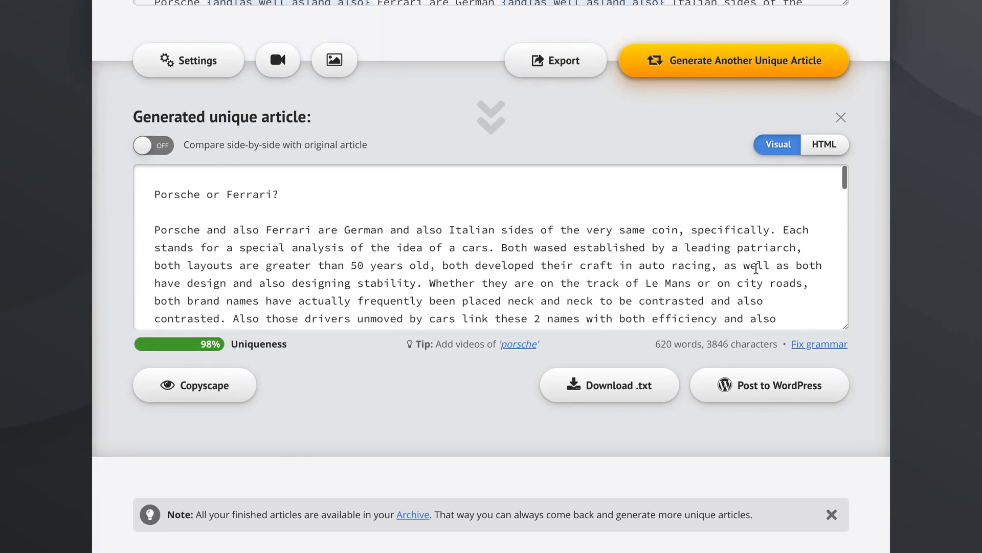
scroll(886, 156, up, 2)
scroll(886, 156, up, 6)
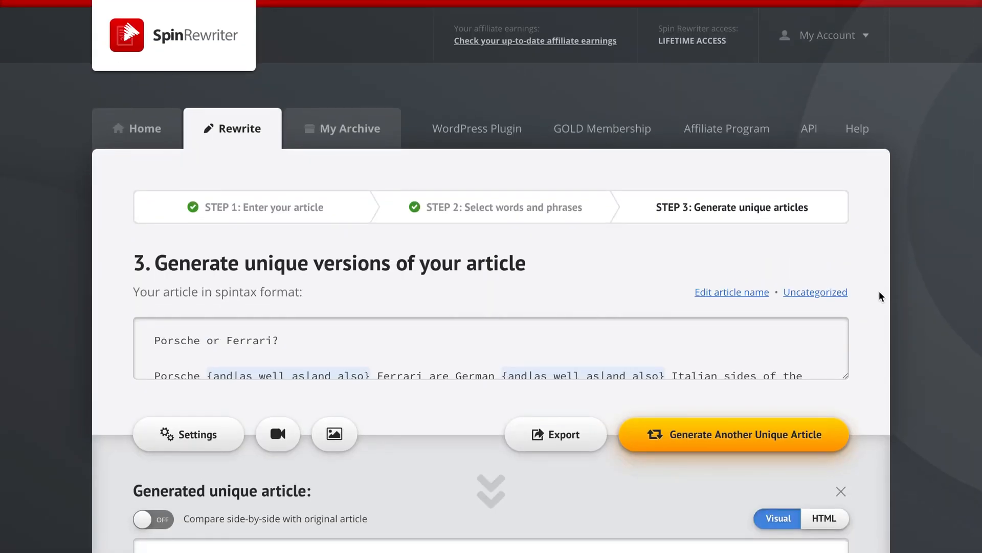
Export 500 unique articles as a ZIP file, with each article in its own text file
click(563, 434)
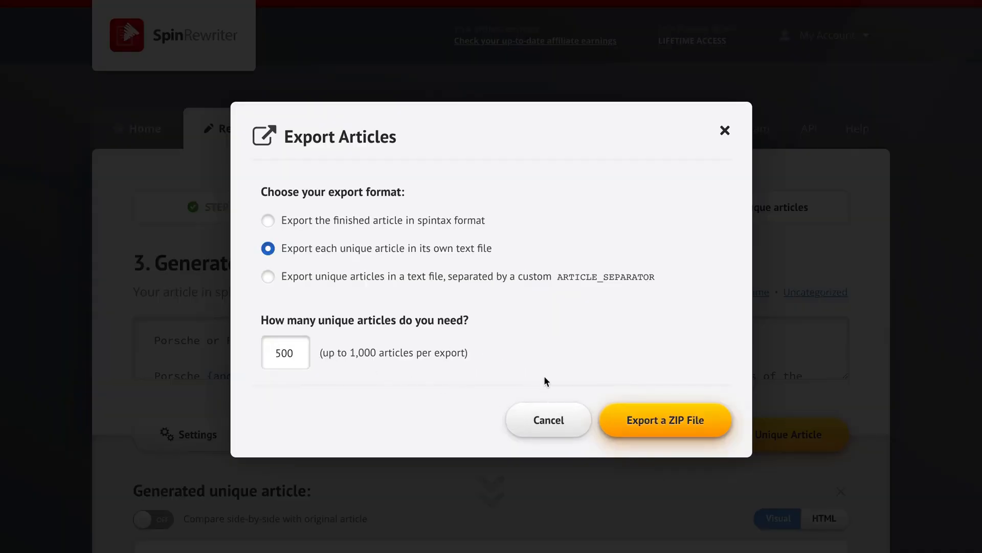
click(653, 418)
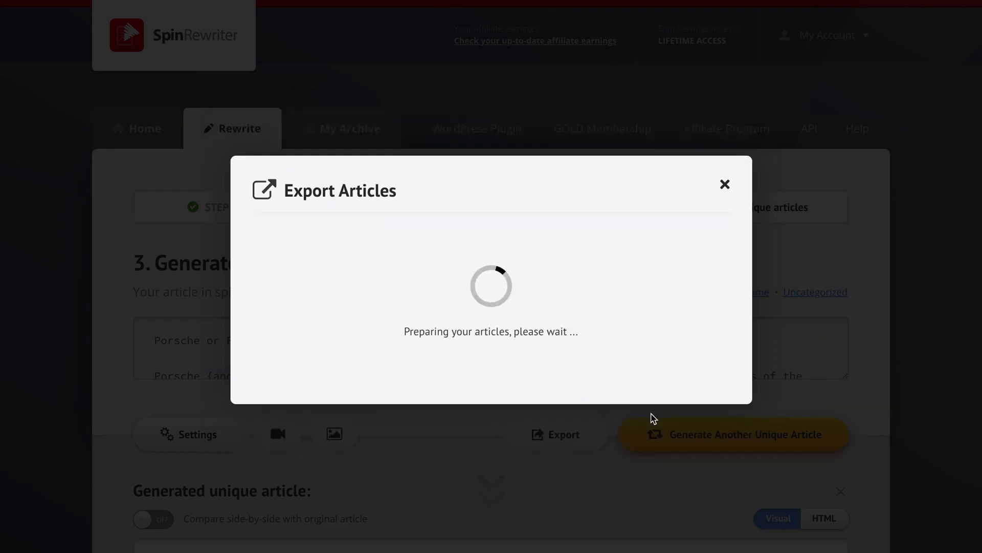
click(541, 346)
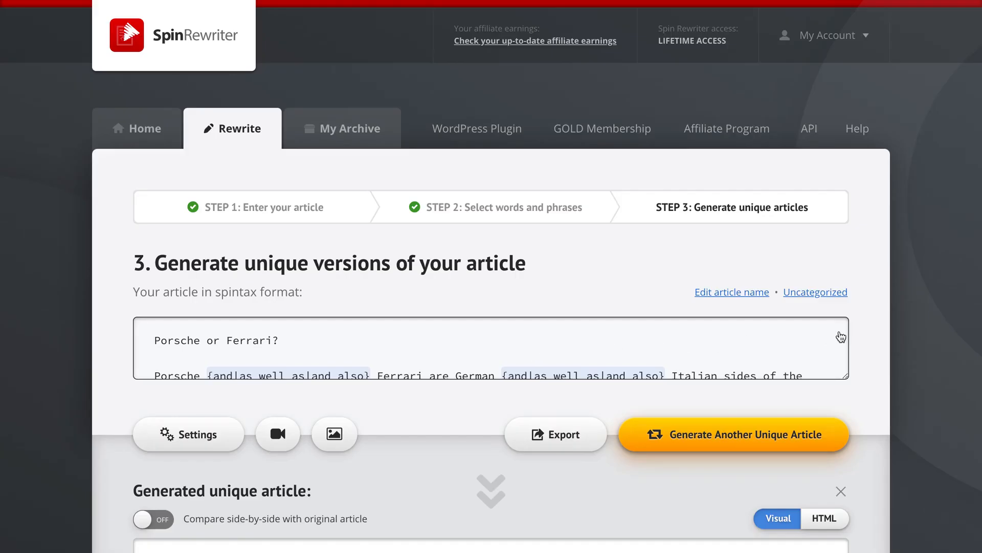